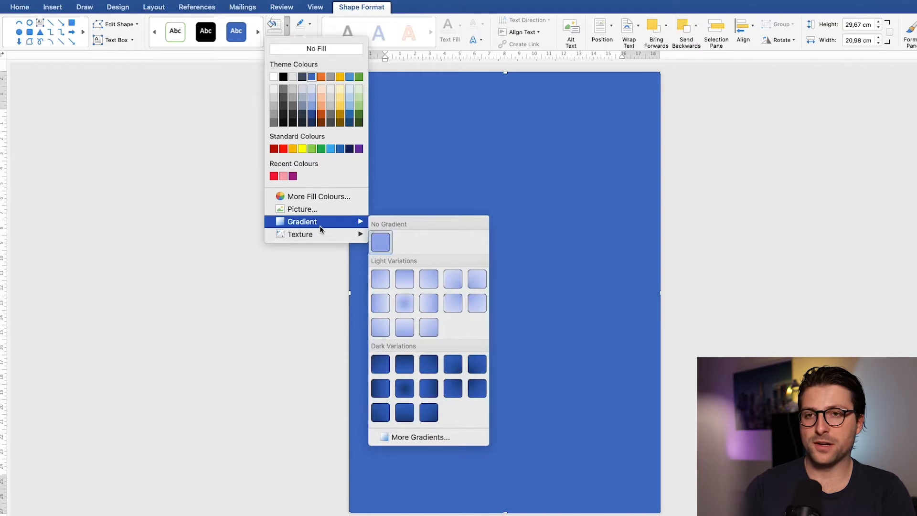
Step: Fill the page-sized rectangle with a light left-to-right gradient and stretch it beyond the page edges to about 21.52 cm wide
left_click(381, 303)
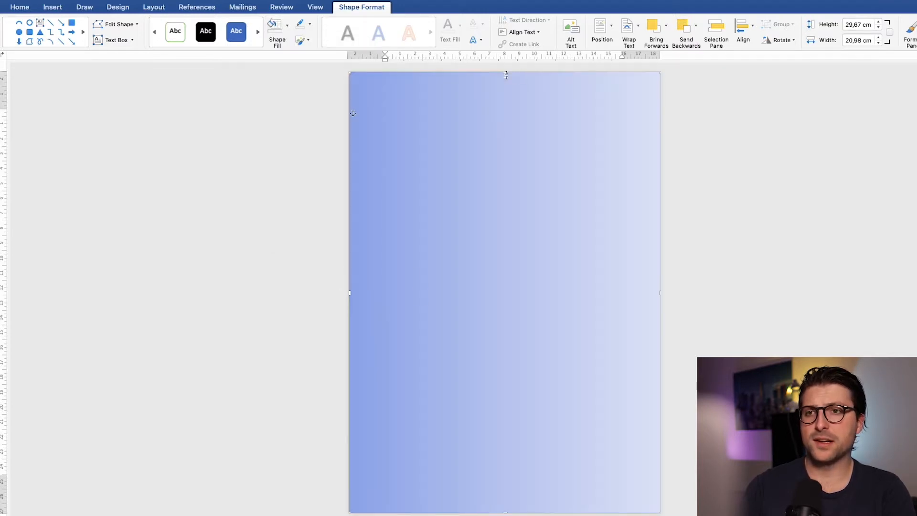
left_click_drag(666, 294, 670, 295)
left_click_drag(351, 292, 342, 299)
Step: Open the background rectangle's fill formatting and remove the middle gradient stop at 50%
right_click(434, 253)
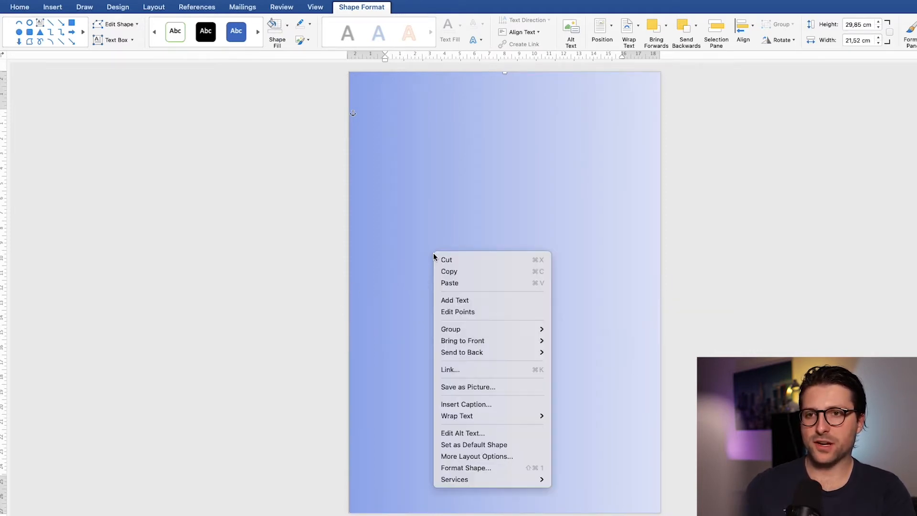
left_click(454, 468)
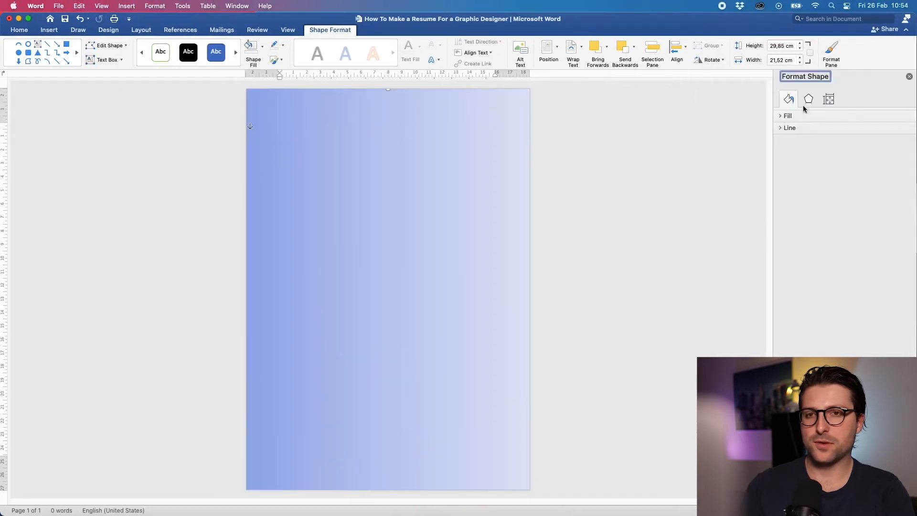
left_click(795, 115)
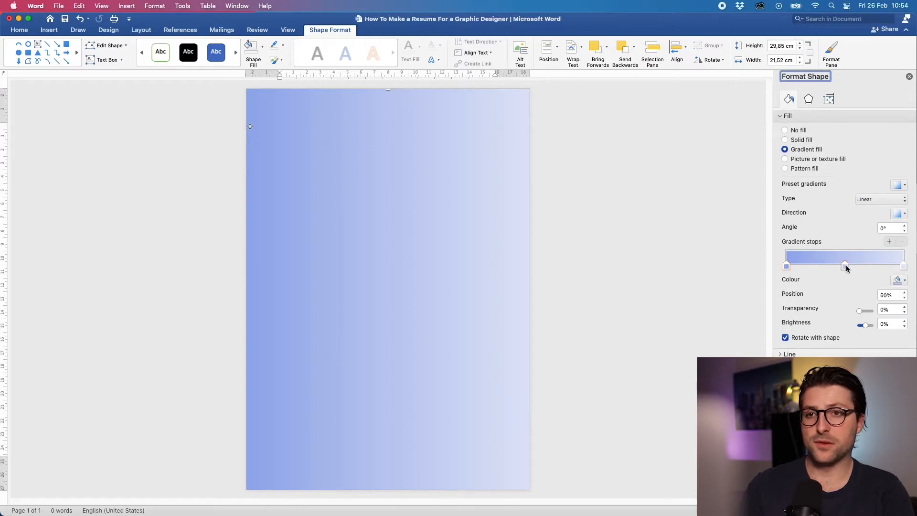
left_click(902, 242)
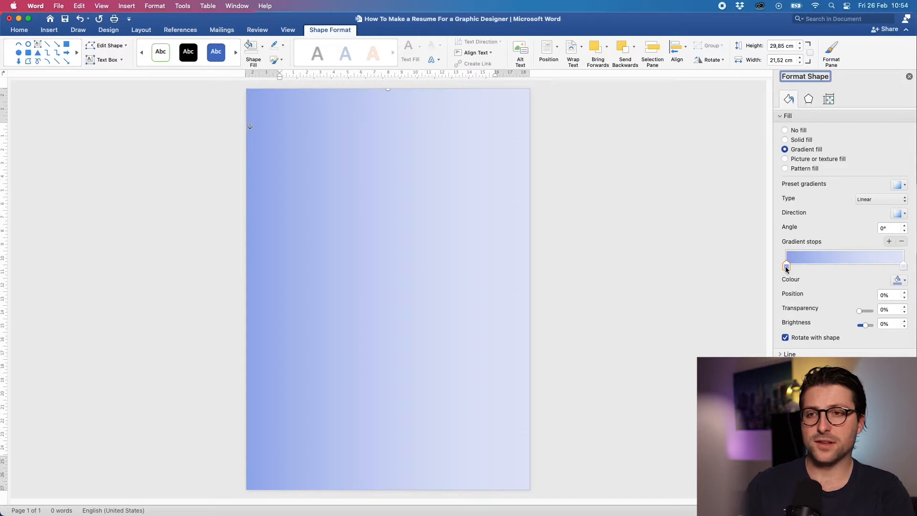
Step: Colour the gradient's first stop light blue and its last stop light orange, using the palest theme tints
left_click(898, 279)
left_click(876, 305)
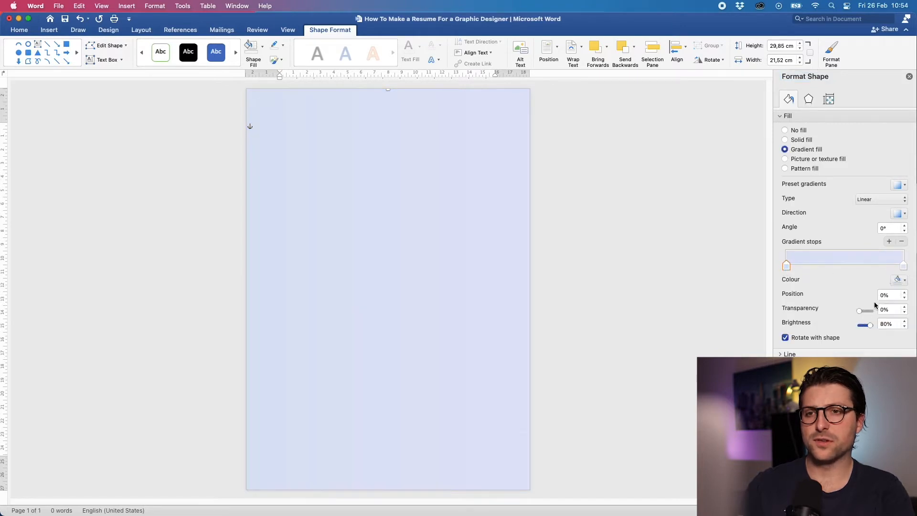
left_click(906, 280)
left_click(871, 304)
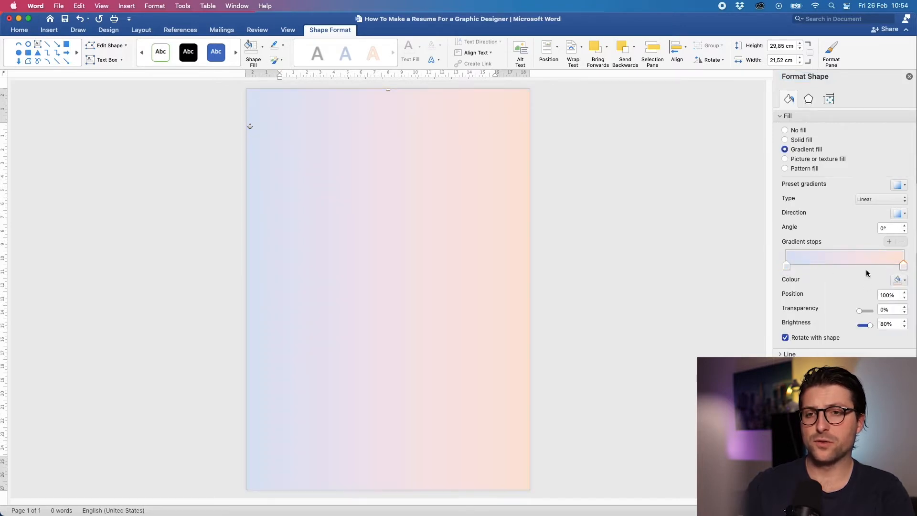
Step: Try a top-to-bottom direction at 90° for the background gradient, and undo it
left_click(905, 219)
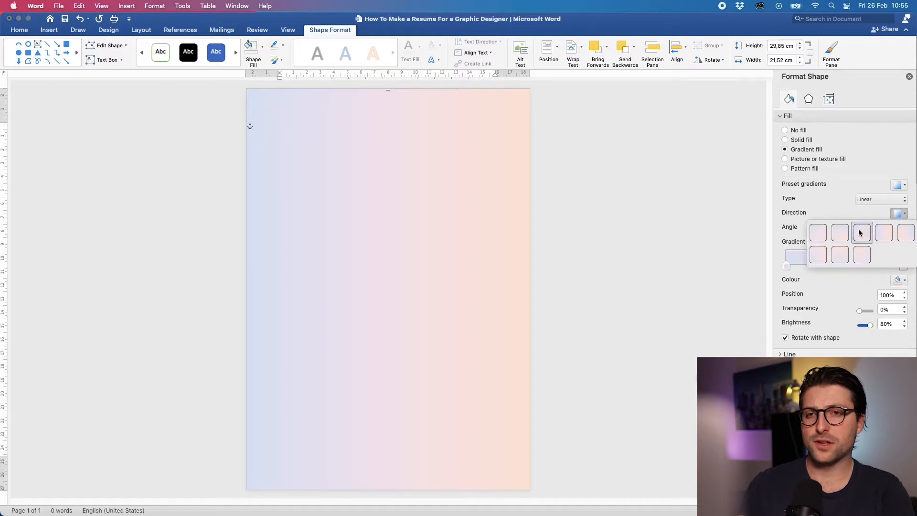
left_click(838, 232)
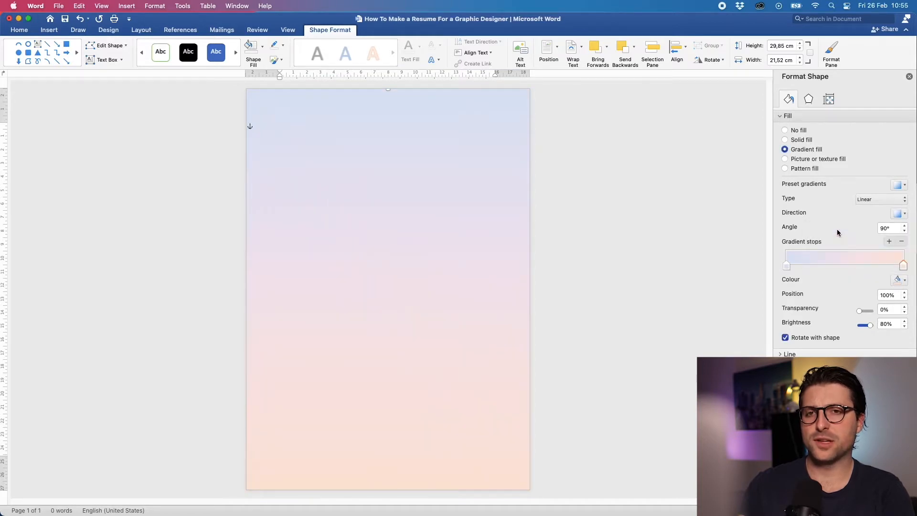
left_click(893, 217)
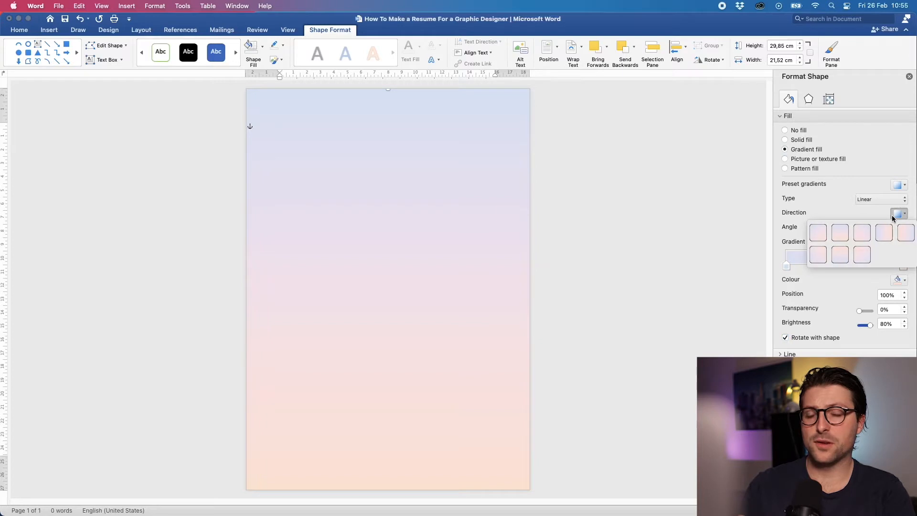
left_click(893, 218)
key("super+z")
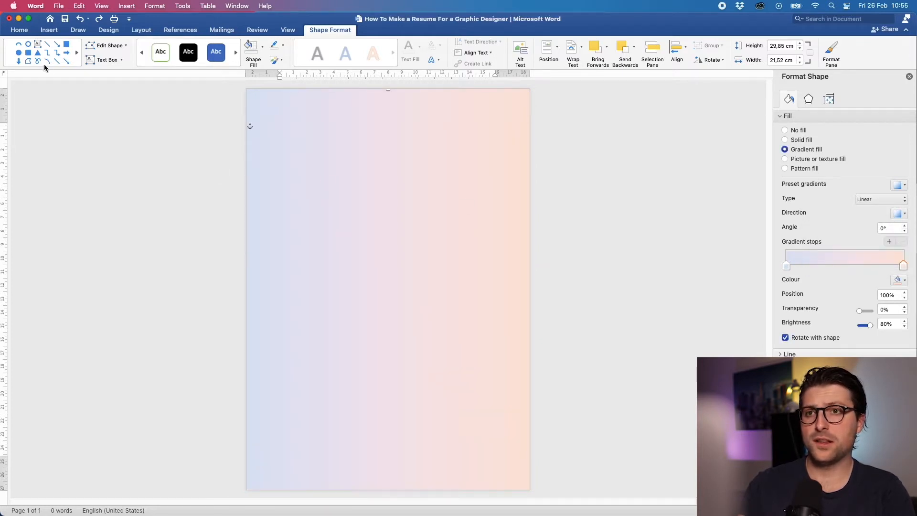
Step: Draw a rounded rectangle about 28.78 cm high and 6.55 cm wide along the page's left side, with 50% fill transparency
left_click(29, 53)
left_click_drag(251, 94, 340, 485)
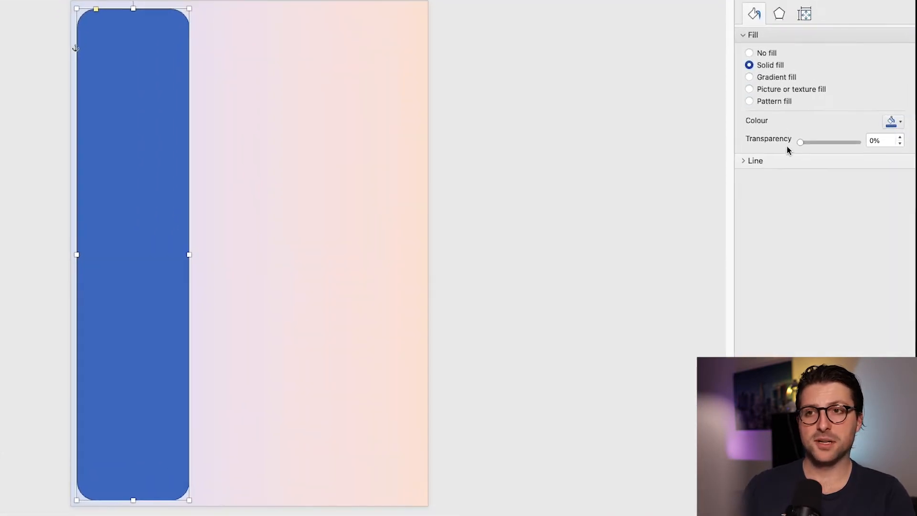
left_click_drag(803, 143, 829, 143)
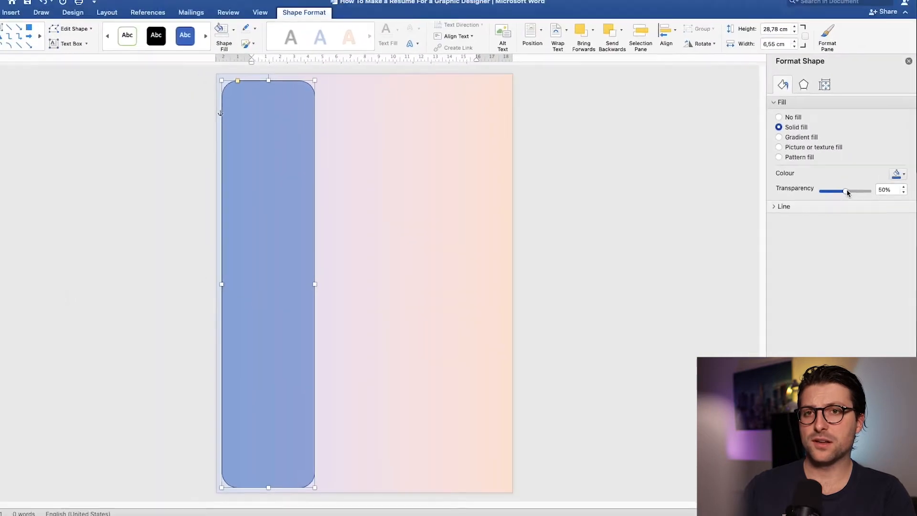
Step: Give the semi-transparent left panel a white fill and no outline
left_click(234, 30)
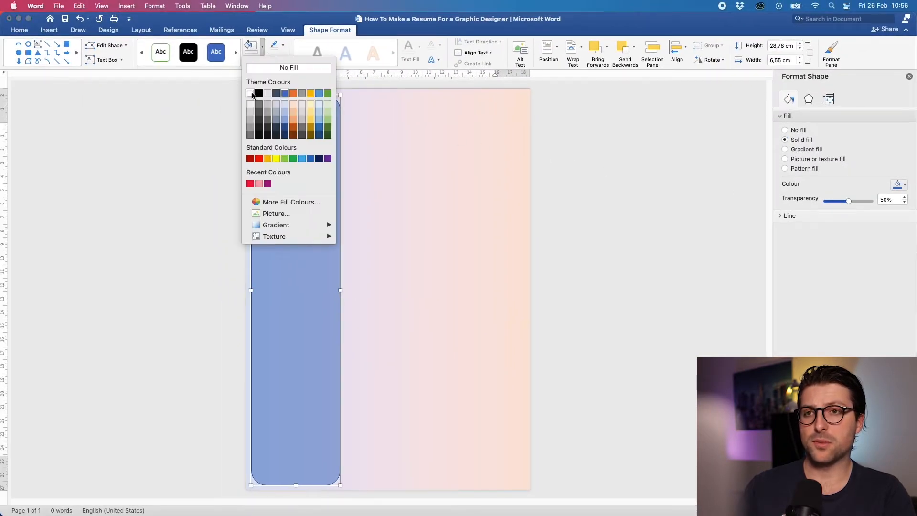
left_click(251, 94)
left_click(283, 45)
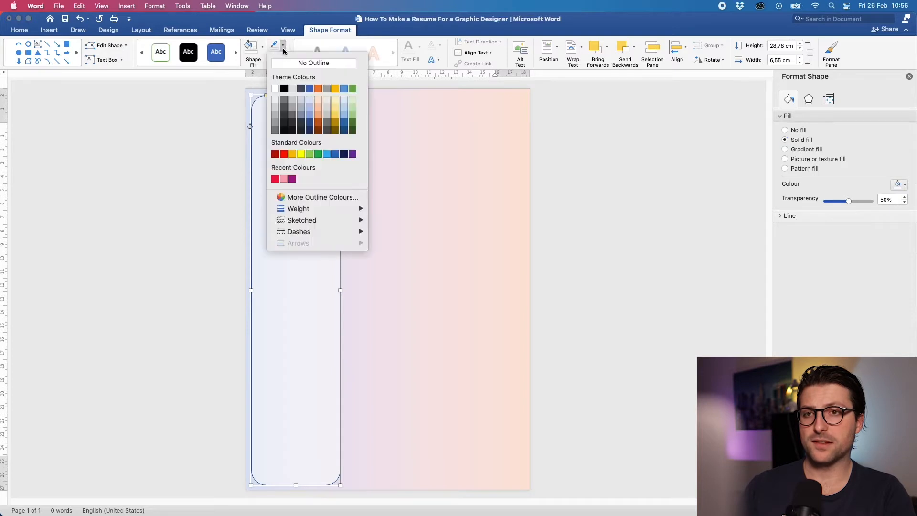
left_click(285, 62)
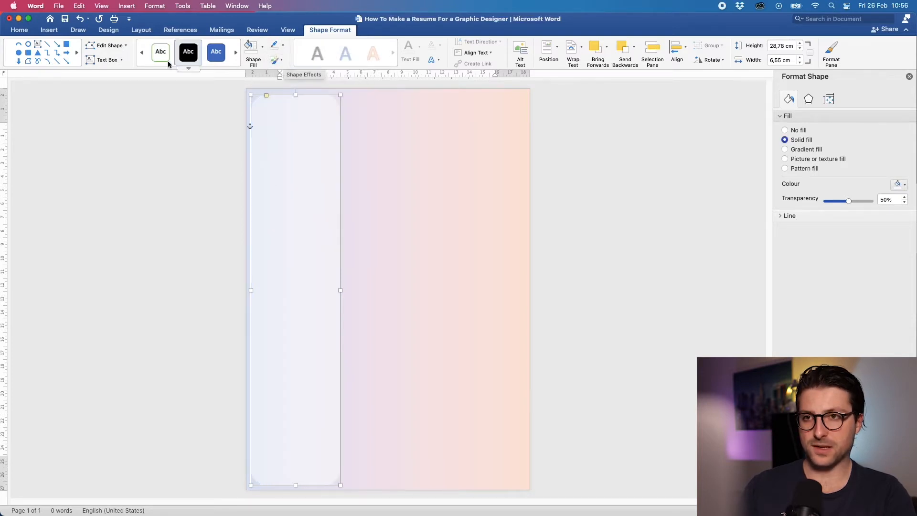
Step: Draw a second rounded rectangle about 28.78 cm high and 12.85 cm wide beside the left panel, filled white without outline
left_click(28, 52)
left_click_drag(348, 97, 522, 485)
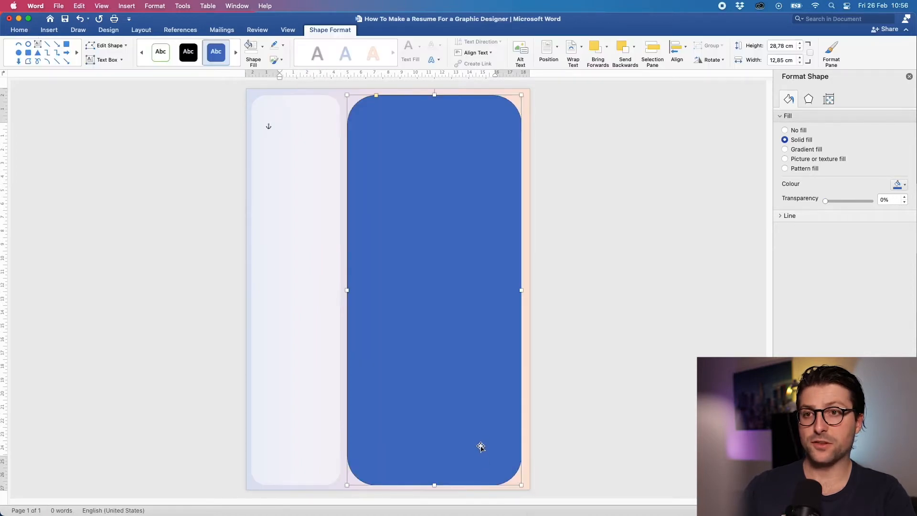
left_click(264, 53)
left_click(253, 92)
left_click(283, 46)
left_click(288, 62)
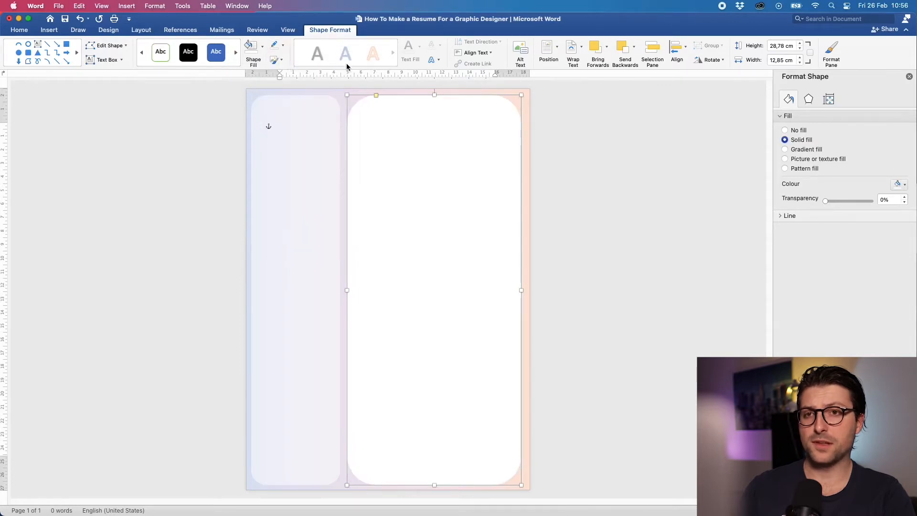
Step: Reduce the corner rounding of the right and left panels to a small, matching radius
left_click_drag(376, 95, 355, 98)
left_click(301, 96)
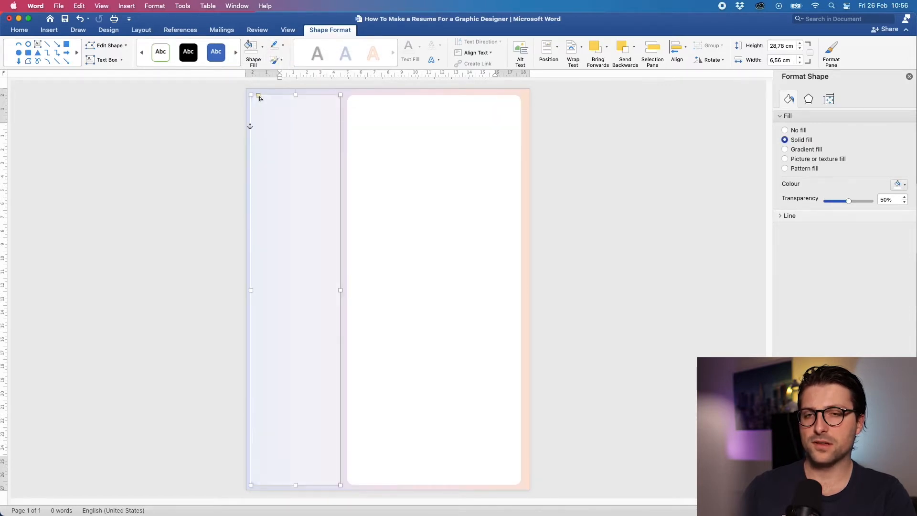
scroll(348, 145, "up", 5)
left_click(348, 145)
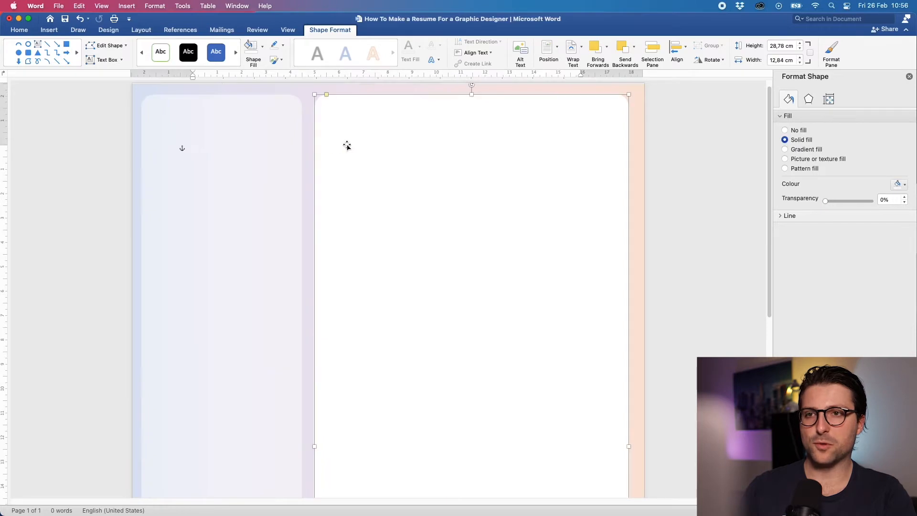
Step: Stretch the gradient background rectangle past the page's top edge to a height of about 30.29 cm
left_click(337, 88)
left_click_drag(388, 84, 388, 82)
left_click_drag(770, 113, 771, 299)
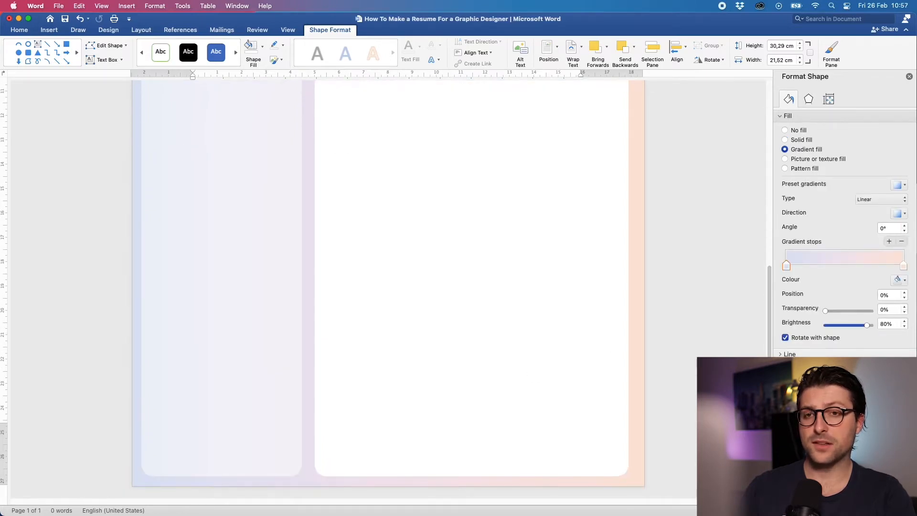
scroll(630, 453, "down", 4)
scroll(387, 288, "down", 3)
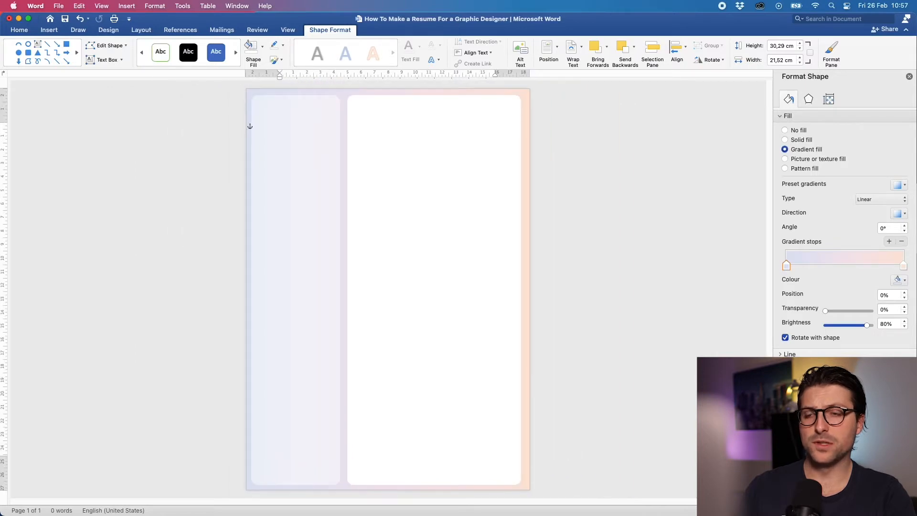
Step: Group the left and right rounded panels into one object
left_click(314, 252)
left_click(390, 252, "shift")
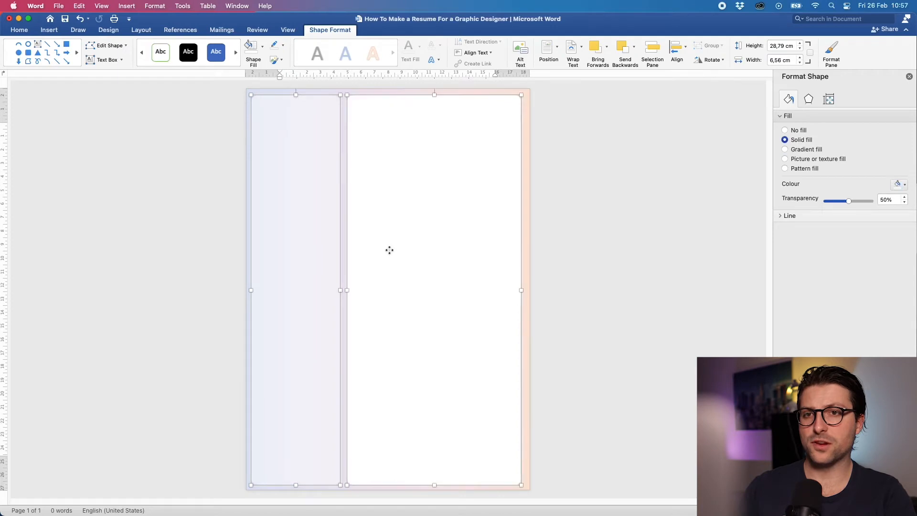
right_click(390, 251)
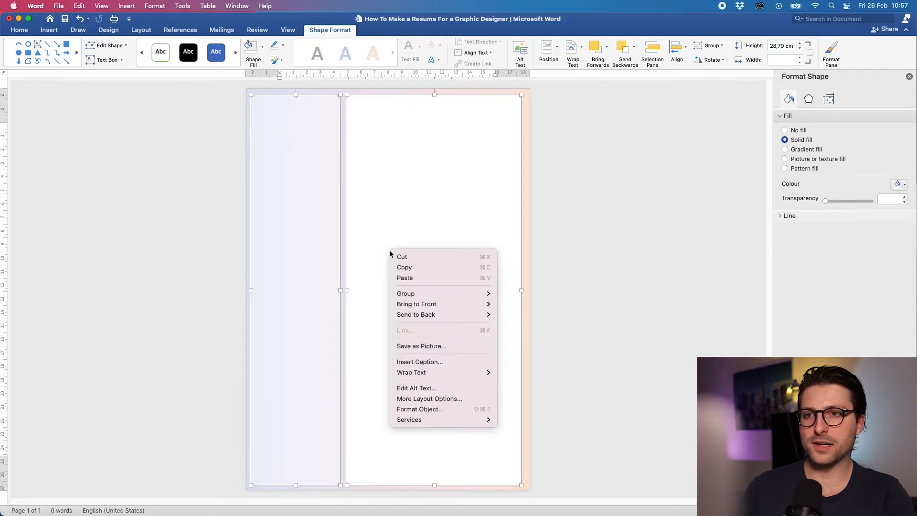
mouse_move(464, 296)
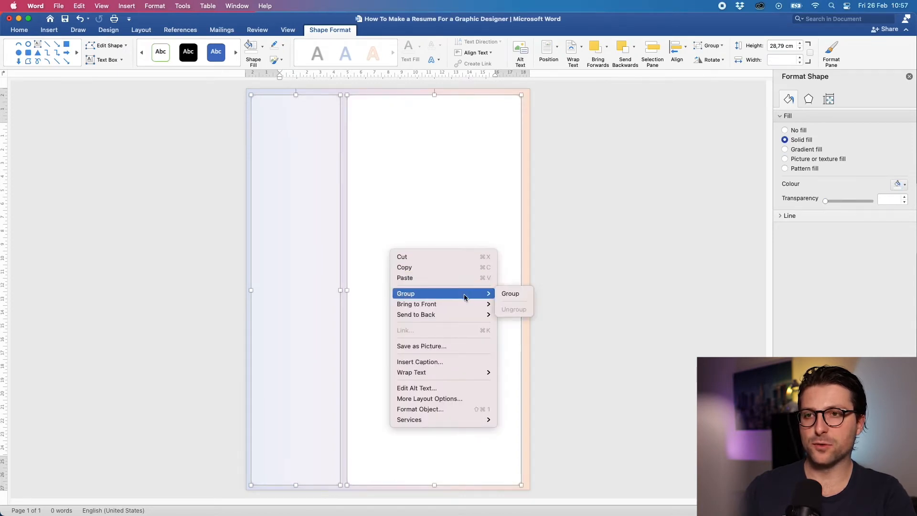
left_click(506, 294)
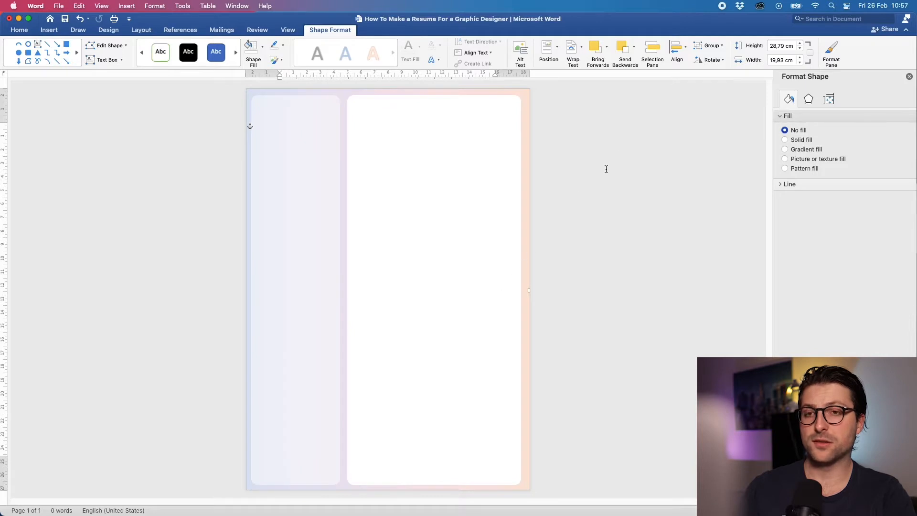
Step: Align the grouped panels to the horizontal centre and vertical middle, relative to the margins
left_click(685, 54)
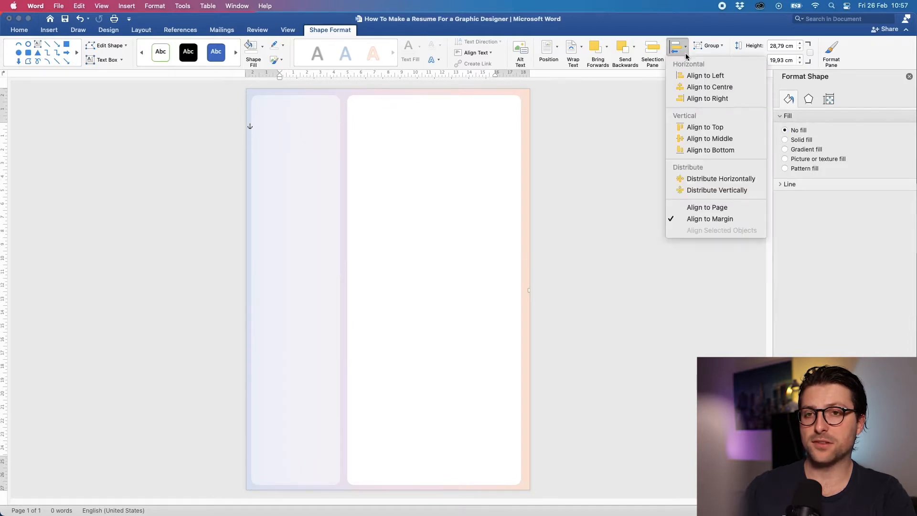
left_click(696, 87)
left_click(686, 54)
left_click(698, 137)
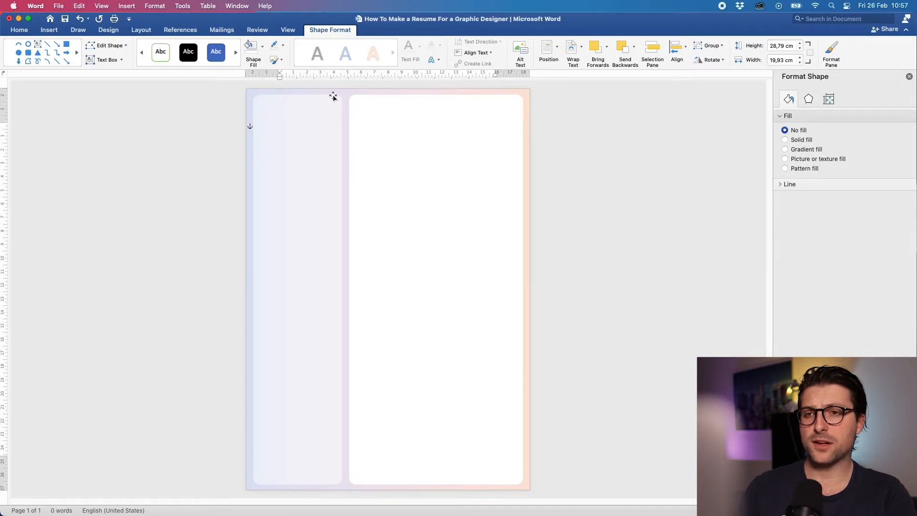
Step: Draw a text box about 2.72 cm high and 6.38 cm wide atop the left panel, containing "Name surname"
left_click(121, 59)
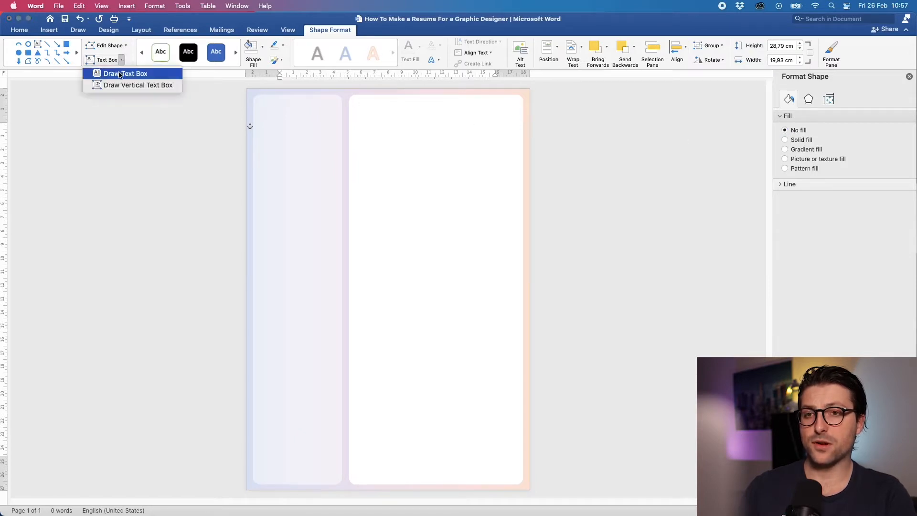
left_click(124, 73)
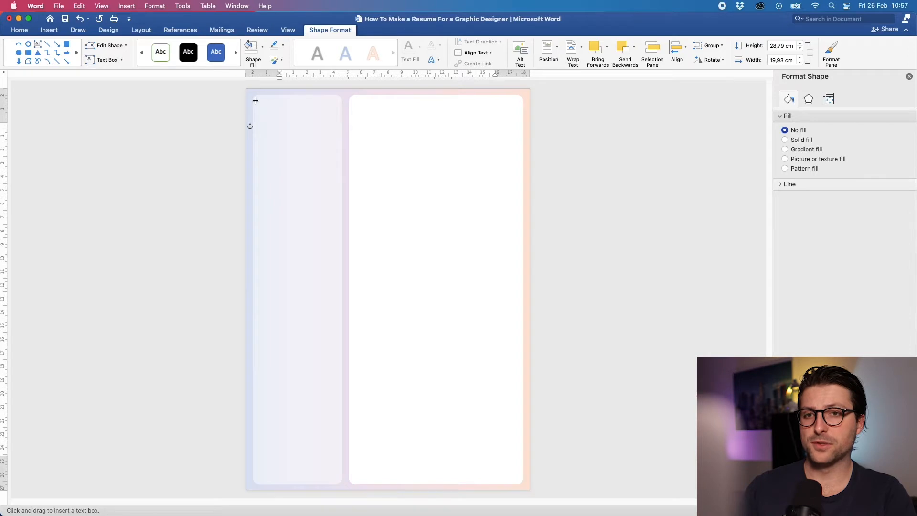
left_click_drag(255, 100, 339, 137)
type("name")
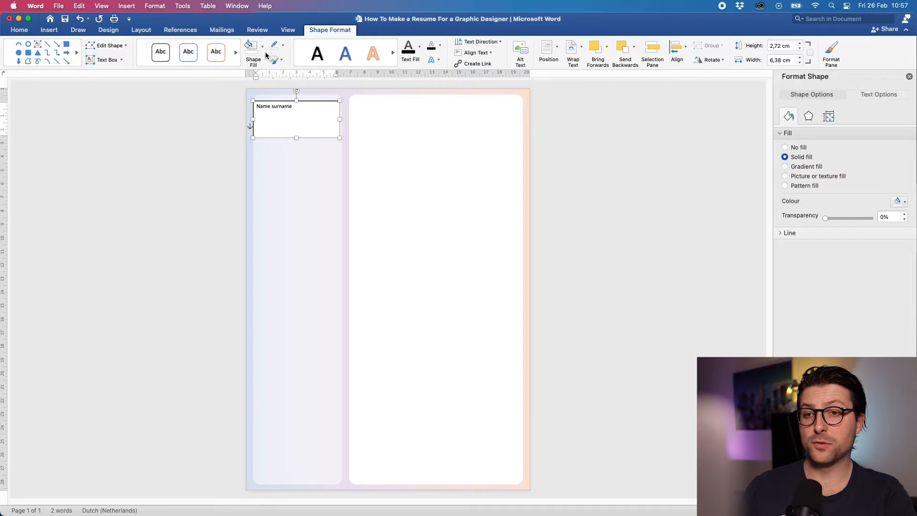
Step: Remove the fill and the outline from the "Name surname" text box
left_click(263, 47)
left_click(311, 67)
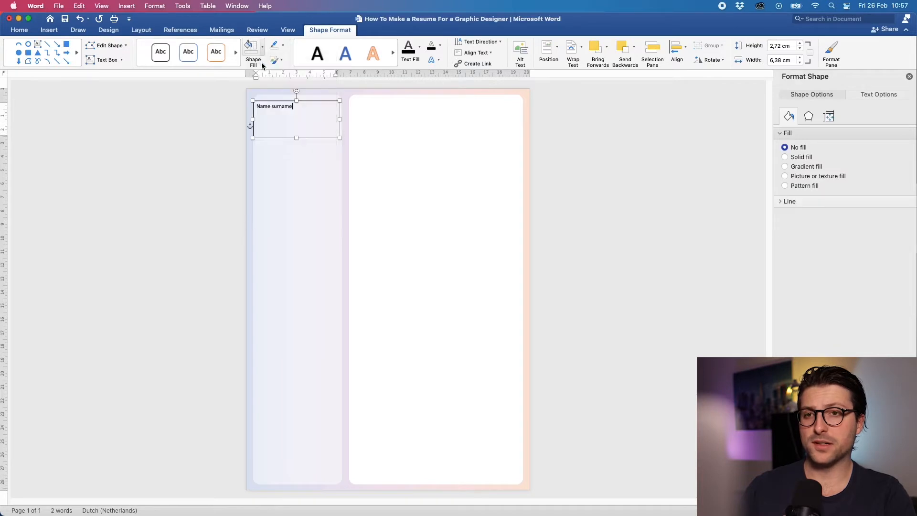
left_click(282, 46)
left_click(281, 63)
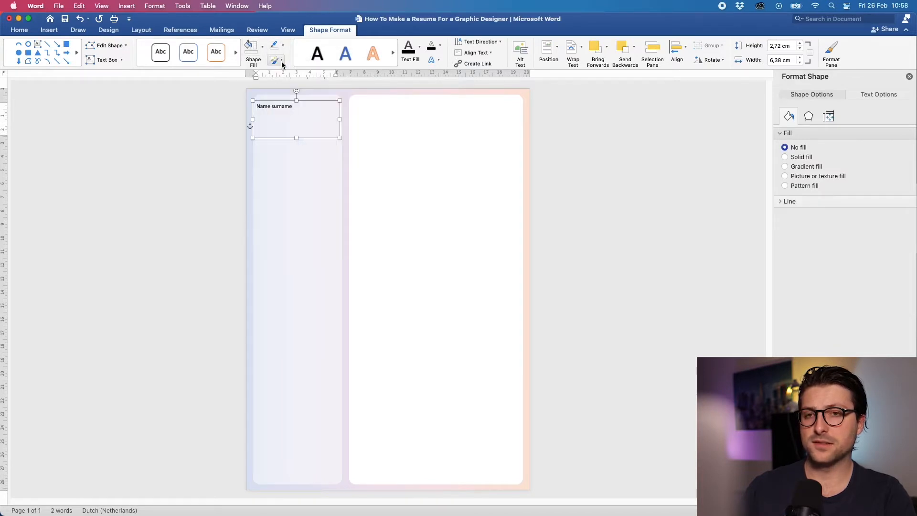
Step: Change the "Name surname" text to uppercase
left_click(20, 30)
left_click_drag(306, 107, 236, 102)
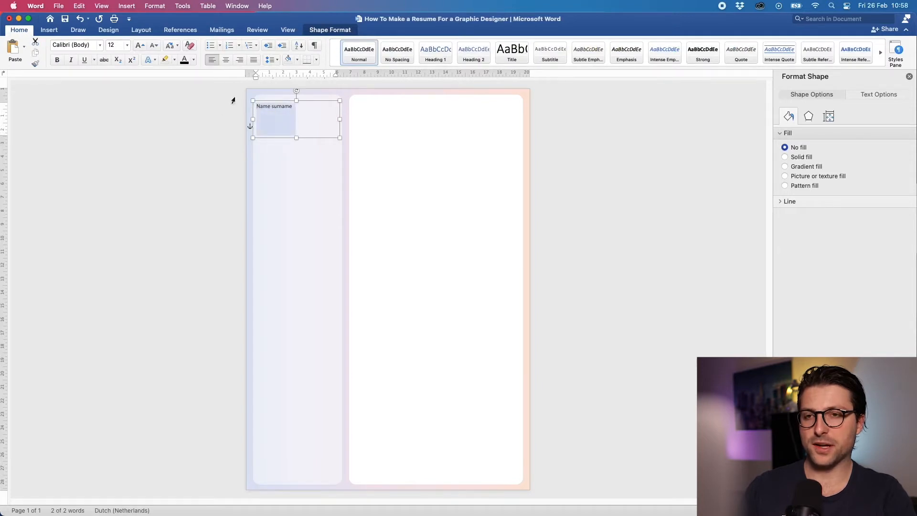
left_click(176, 46)
left_click(181, 80)
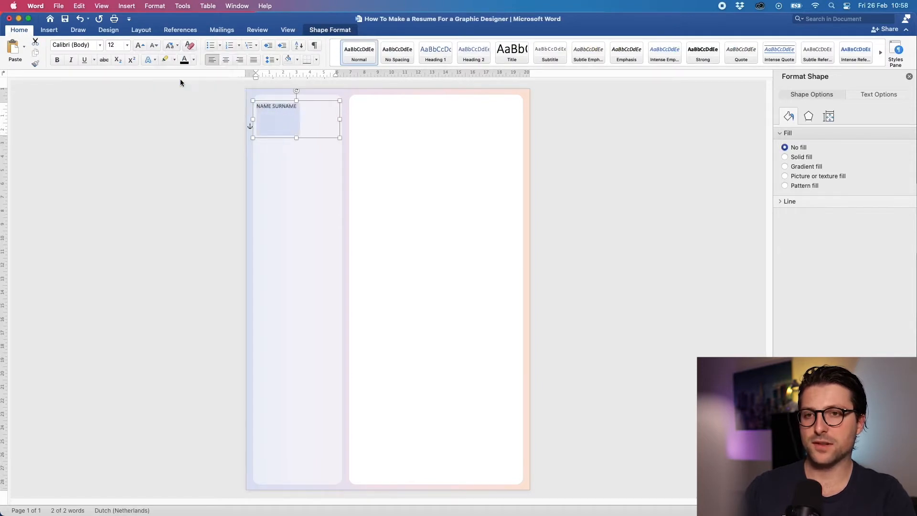
Step: Enlarge the name heading text and make the word "SURNAME" bold
left_click(140, 46)
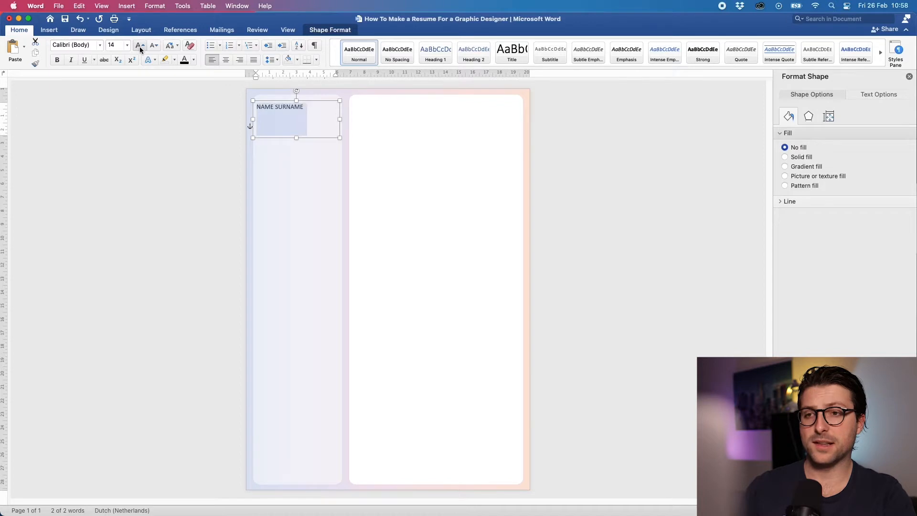
left_click(139, 46)
left_click(140, 46)
left_click(139, 47)
double_click(320, 107)
key("super+b")
Step: Set the name heading to 24 pt and fit its text box to about 1.25 cm high and 6.55 cm wide
left_click(139, 45)
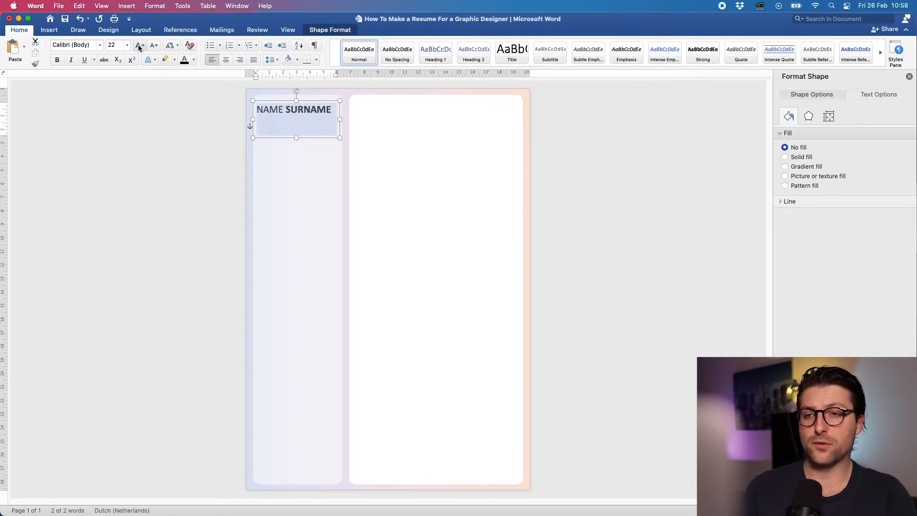
left_click(140, 45)
left_click_drag(340, 119, 297, 118)
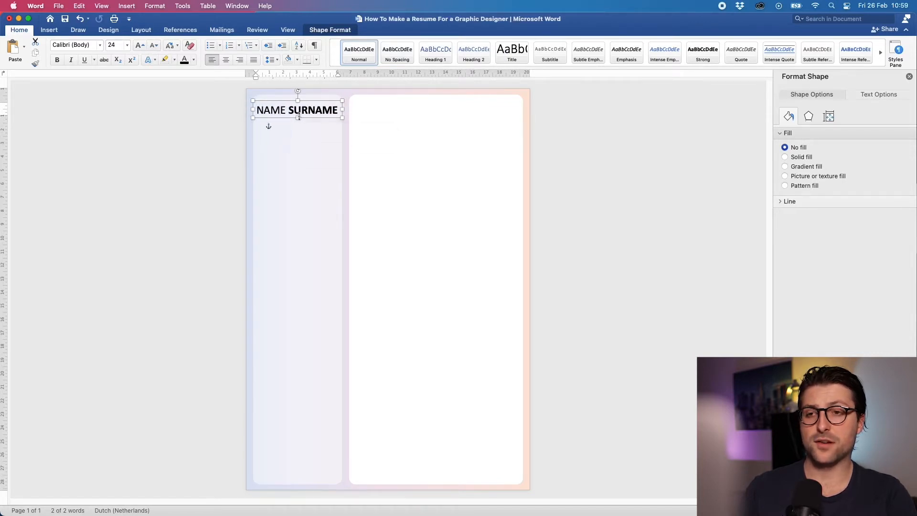
Step: Draw a text box about 0.99 cm high and 6.32 cm wide below the name heading, without fill or outline
left_click(330, 30)
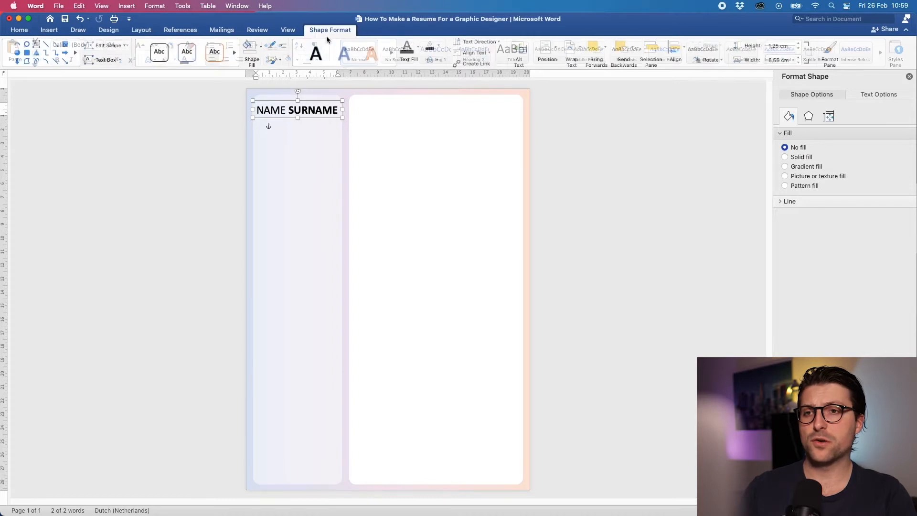
left_click(120, 59)
left_click(117, 73)
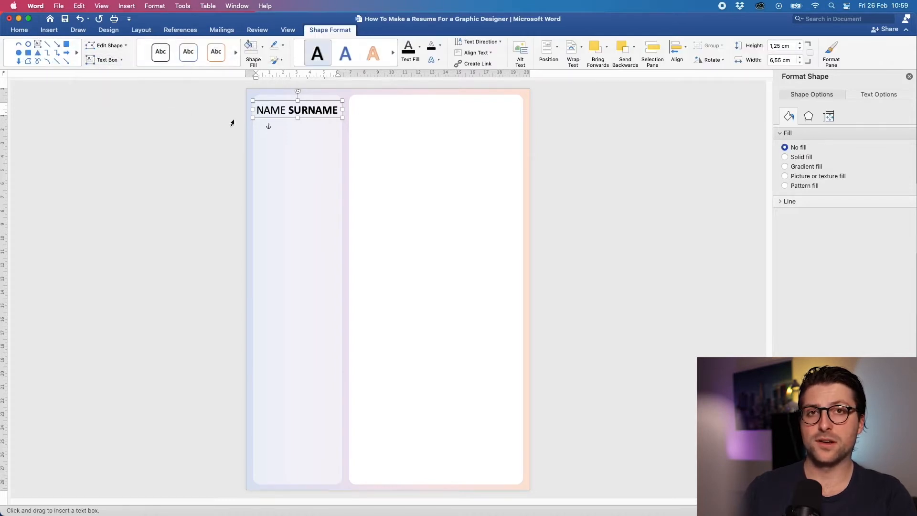
left_click_drag(255, 123, 339, 135)
left_click(262, 46)
left_click(286, 66)
left_click(283, 46)
left_click(317, 63)
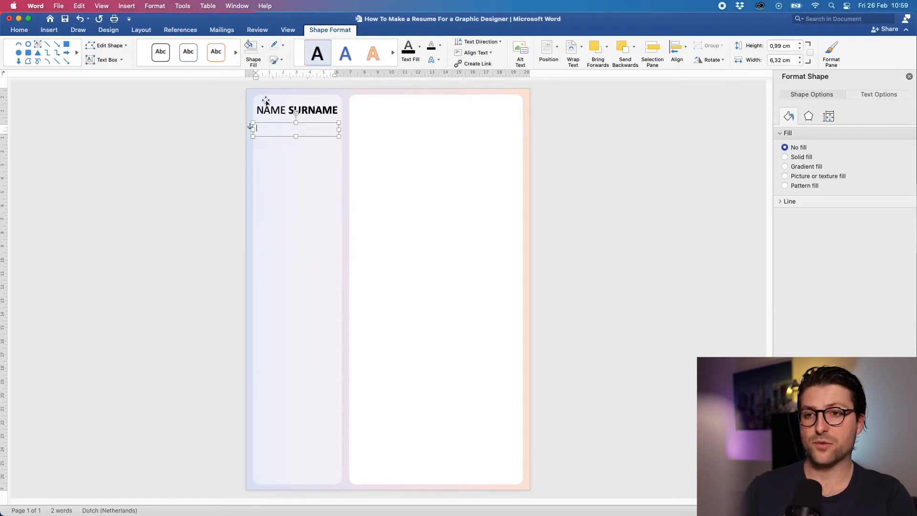
Step: Enter "Graphic Designer" in the new text box, resize it to about 0.82 by 6.56 cm and move it closer to the name
type("Graphic Designe")
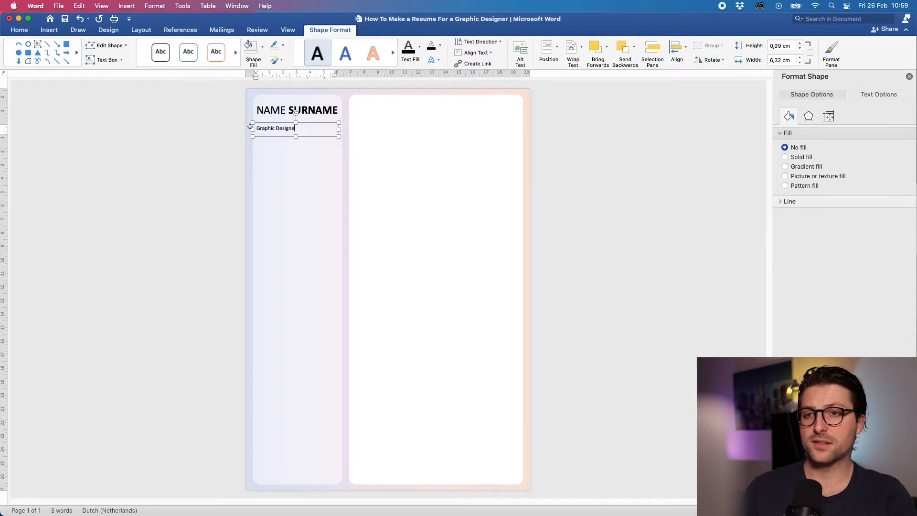
left_click_drag(854, 511, 860, 511)
scroll(228, 297, "up", 1)
left_click_drag(251, 161, 251, 158)
left_click_drag(315, 149, 320, 150)
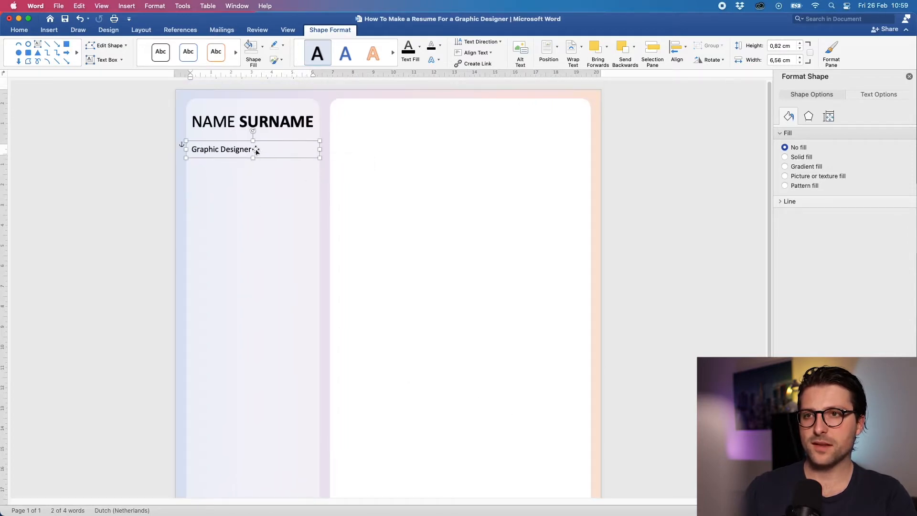
left_click_drag(254, 158, 250, 152)
Step: Format "Graphic Designer" as grey, bold text centred beneath the name heading
left_click(19, 29)
left_click(194, 60)
left_click(193, 114)
left_click(216, 174)
left_click(211, 133)
left_click(57, 60)
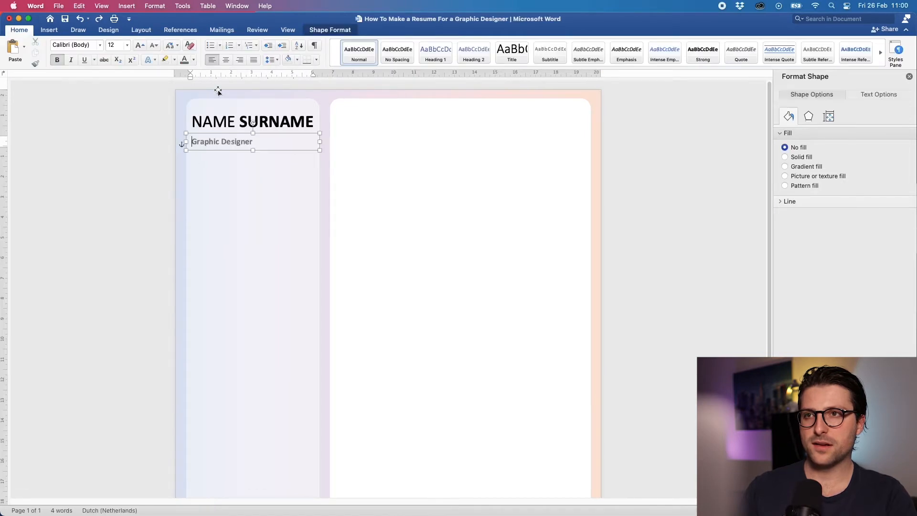
left_click(226, 60)
left_click_drag(320, 142, 316, 142)
Step: Draw a rounded rectangle about 6.53 cm high and 6.22 cm wide in the left panel, below "Graphic Designer"
left_click(288, 179)
left_click(330, 30)
left_click(28, 52)
left_click_drag(190, 154, 317, 286)
left_click_drag(259, 191, 261, 227)
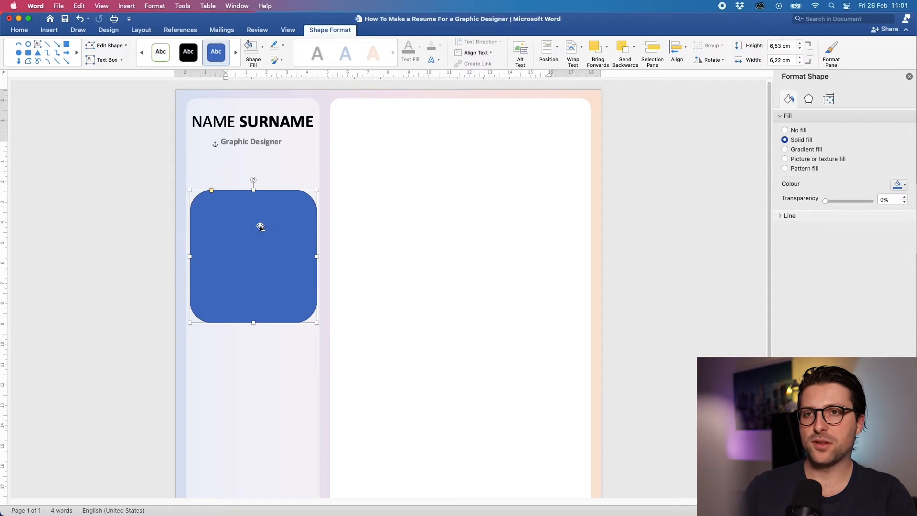
Step: Fill the new rounded rectangle with white and remove its outline
left_click(262, 47)
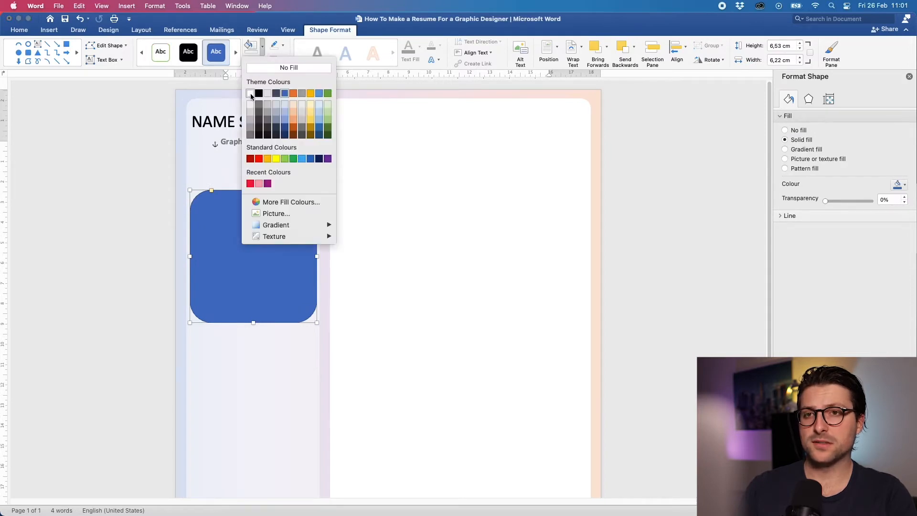
left_click(250, 96)
left_click(282, 58)
left_click(286, 64)
Step: Set the rounded rectangle's fill transparency to 50% and reduce the rounding of its corners
left_click_drag(826, 201, 849, 201)
left_click(198, 194)
left_click(249, 223)
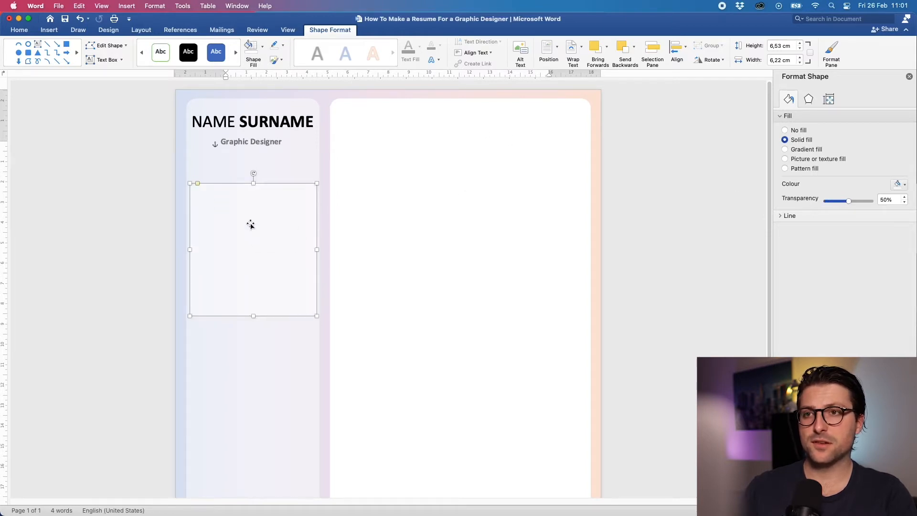
Step: Draw a circle about 1.45 cm in diameter over the upper edge of the translucent rectangle
left_click(20, 56)
left_click_drag(252, 183, 223, 154)
left_click_drag(241, 168, 259, 184)
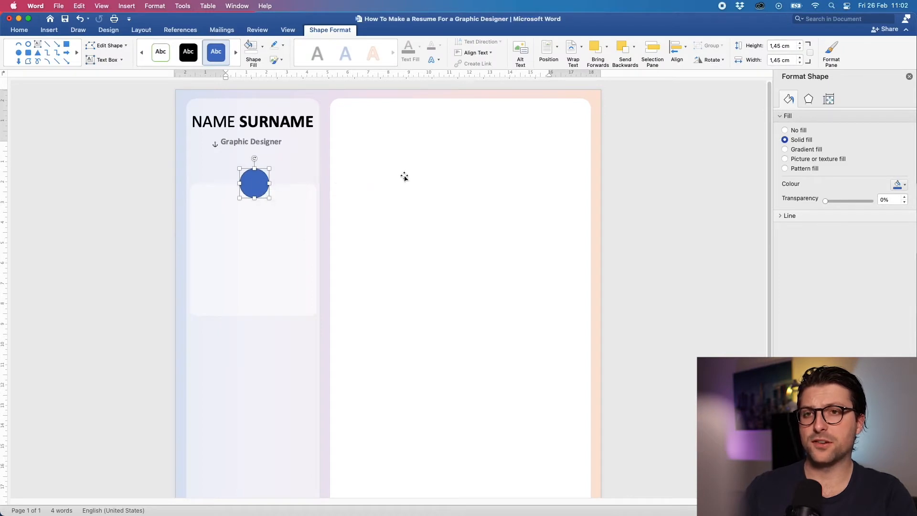
Step: Set the circle's height and width to 2 cm and centre it on the translucent rectangle's upper edge
left_click(801, 58)
left_click(801, 58)
left_click(801, 58)
left_click(802, 58)
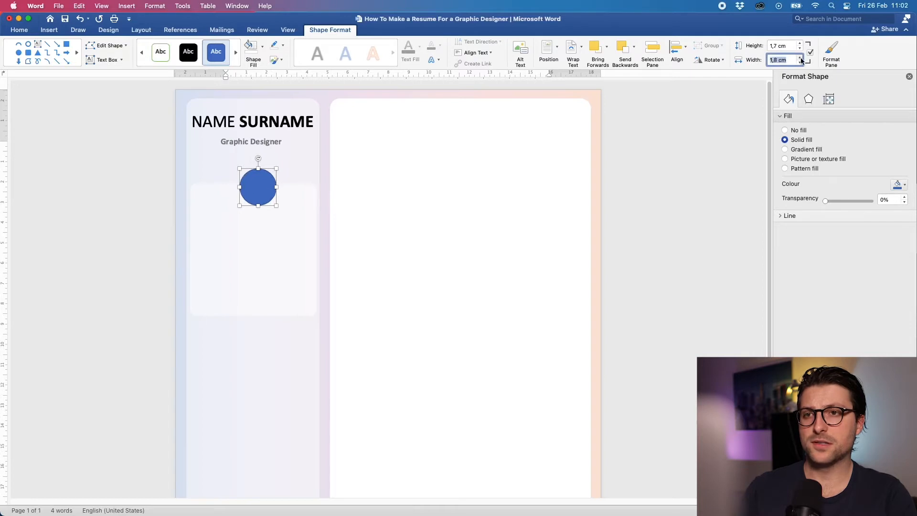
left_click(802, 58)
left_click(801, 58)
left_click_drag(262, 192, 256, 186)
left_click(282, 212)
left_click(269, 177)
Step: Give the circle a black fill and a white 3 pt outline
left_click(262, 46)
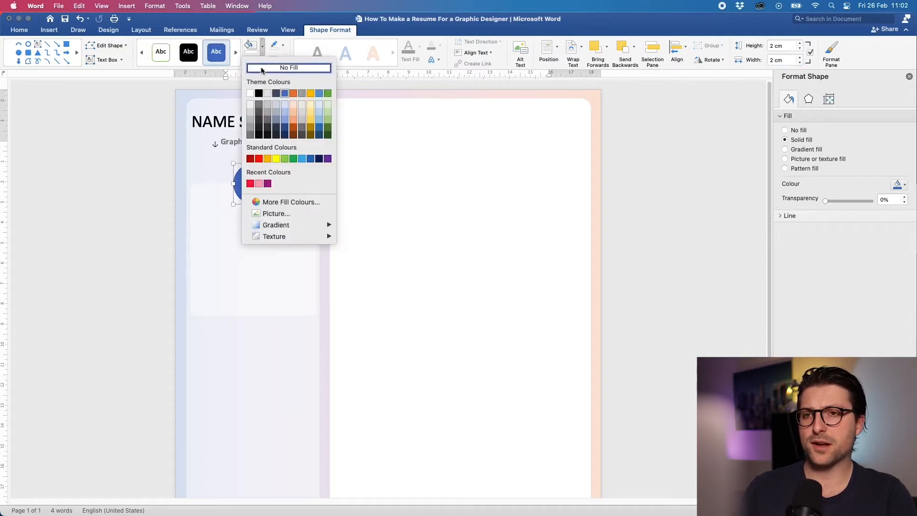
left_click(250, 92)
left_click(282, 46)
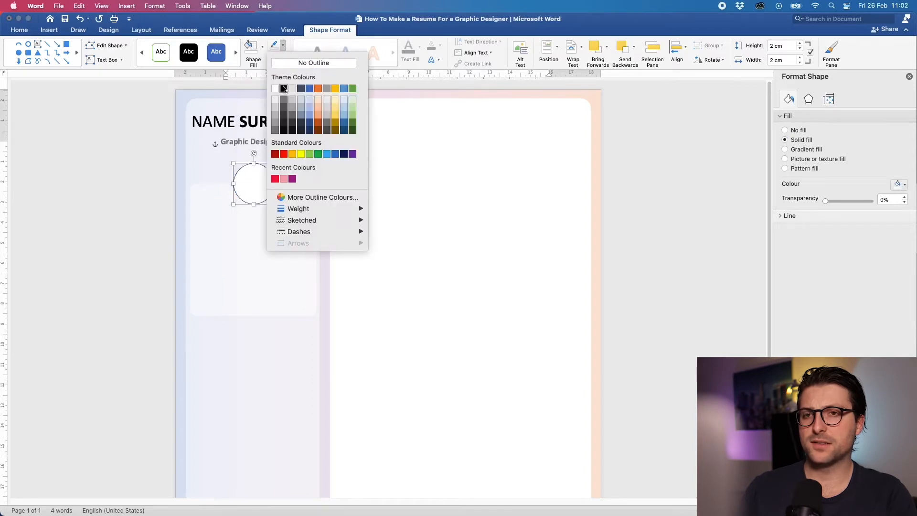
left_click(284, 89)
left_click(263, 46)
left_click(259, 93)
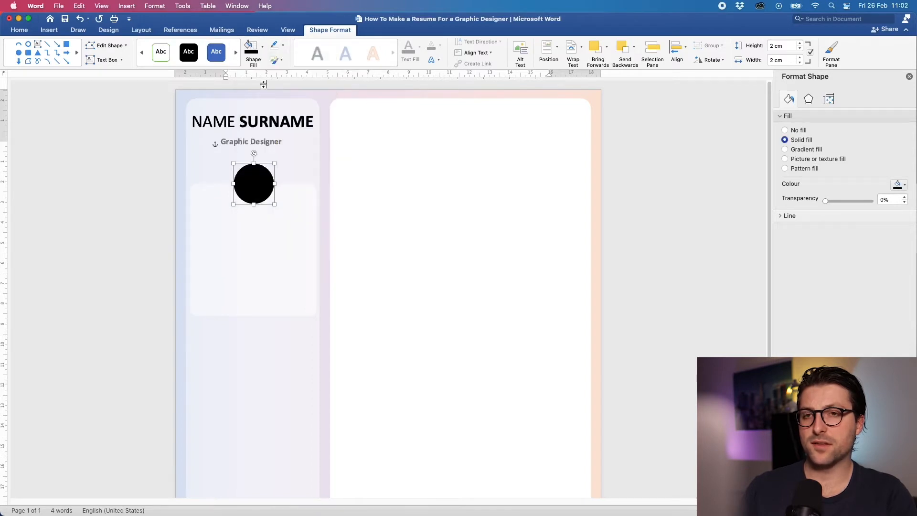
left_click(283, 47)
mouse_move(293, 209)
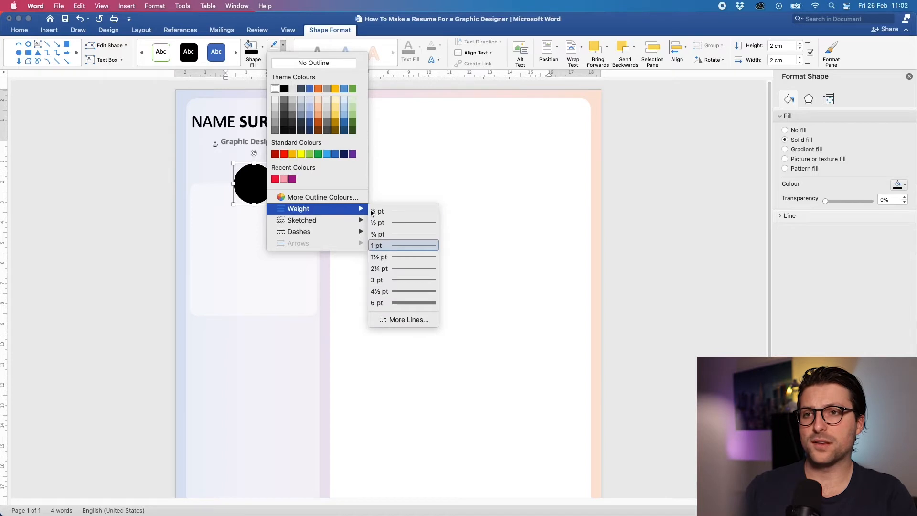
left_click(390, 280)
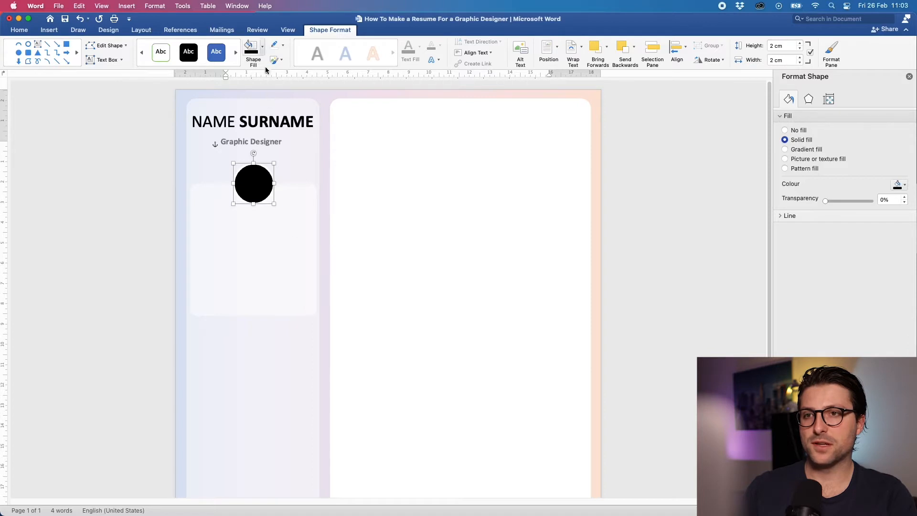
Step: Fill the circle with the portrait picture "Mijn hoofd.jpg" from the Graphic Designer folder
left_click(264, 48)
left_click(262, 213)
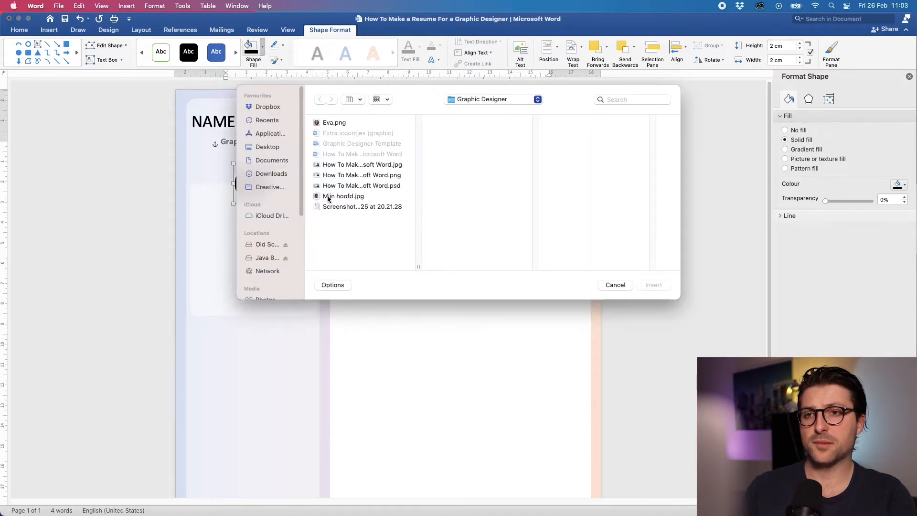
left_click(327, 197)
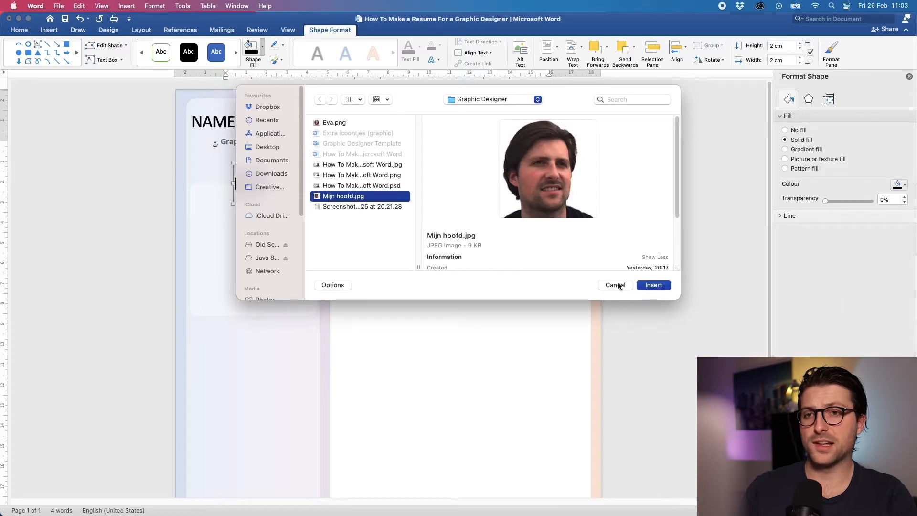
left_click(649, 287)
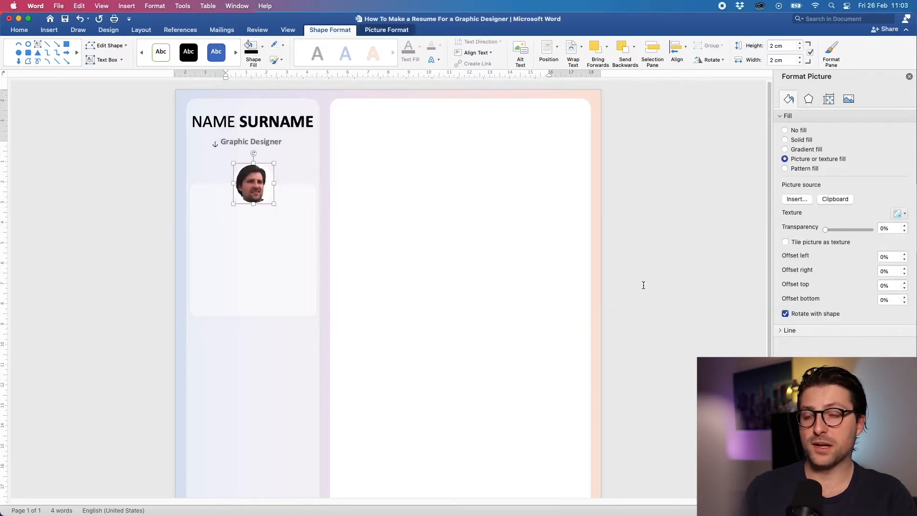
Step: Crop the portrait by shifting the picture slightly to the right within its circular frame
left_click(391, 31)
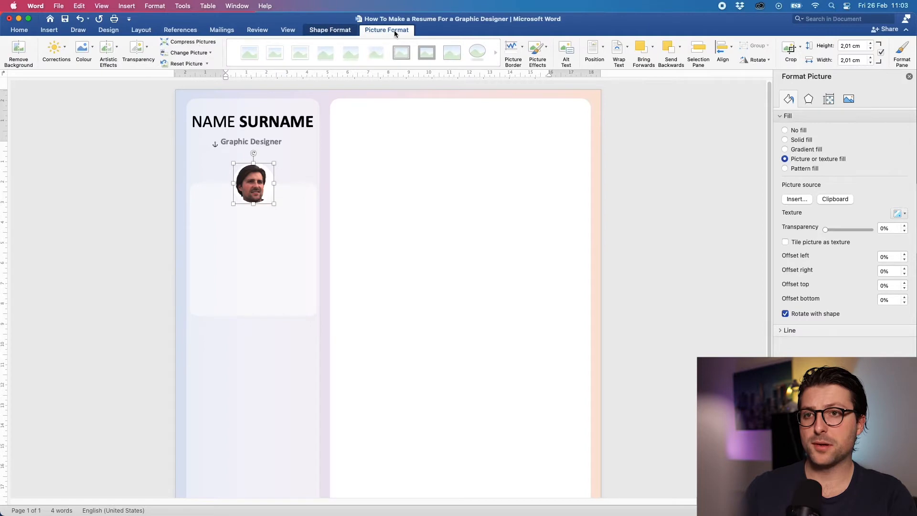
left_click(789, 48)
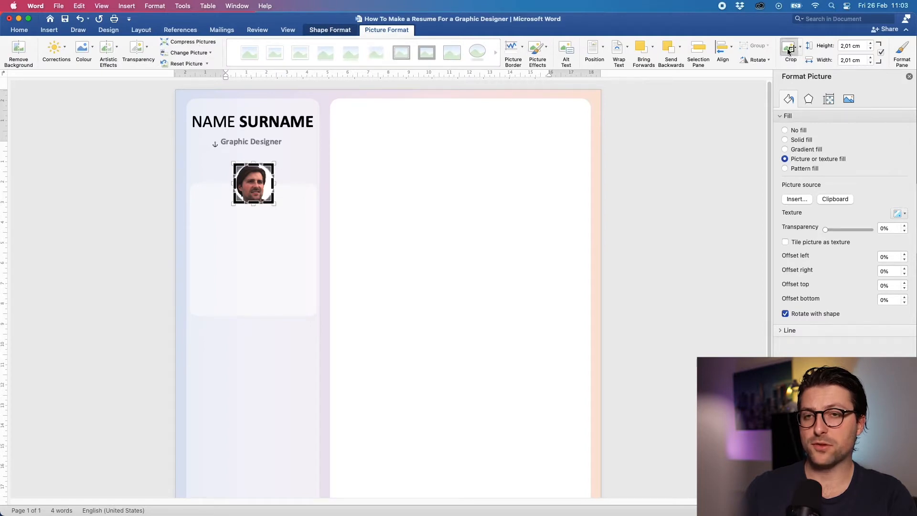
scroll(258, 172, "up", 3)
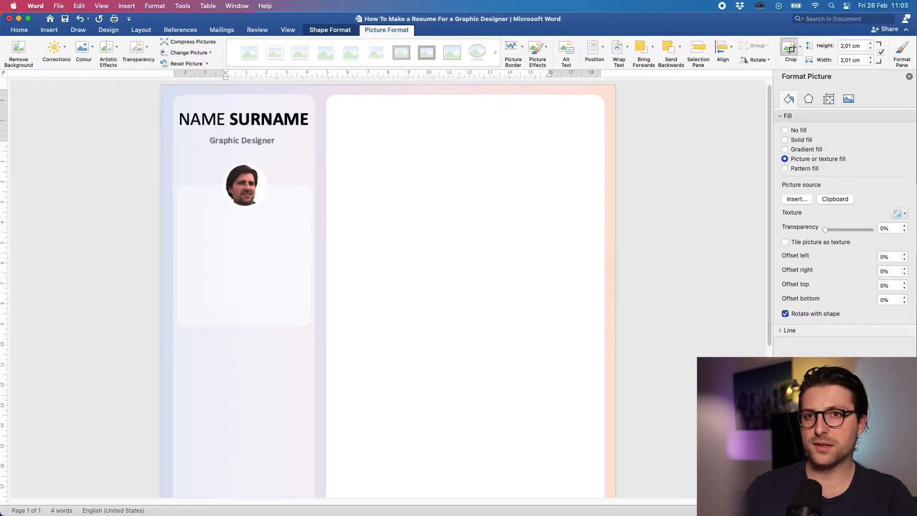
scroll(387, 287, "up", 3)
left_click_drag(168, 194, 172, 195)
left_click(229, 210)
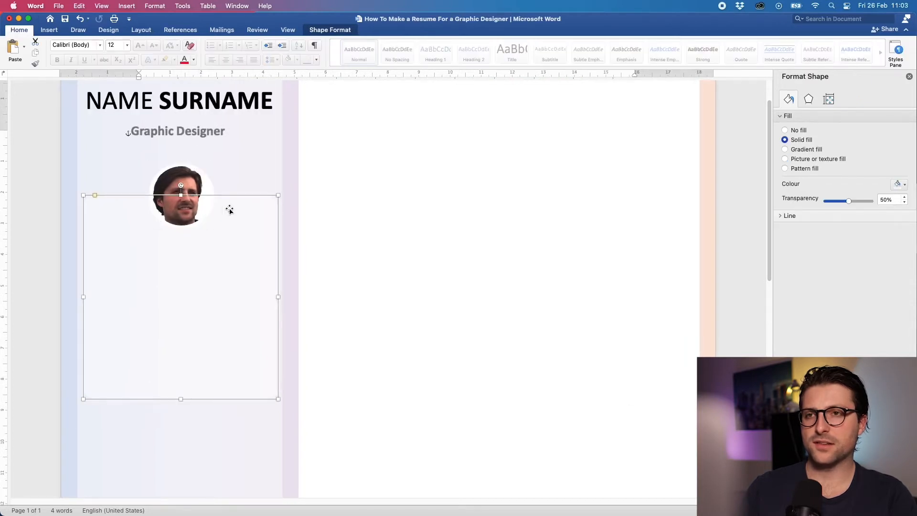
Step: Draw a text box about 0.76 cm high and 3.3 cm wide below the portrait, containing "ABOUT ME" in bold
left_click_drag(860, 510, 855, 510)
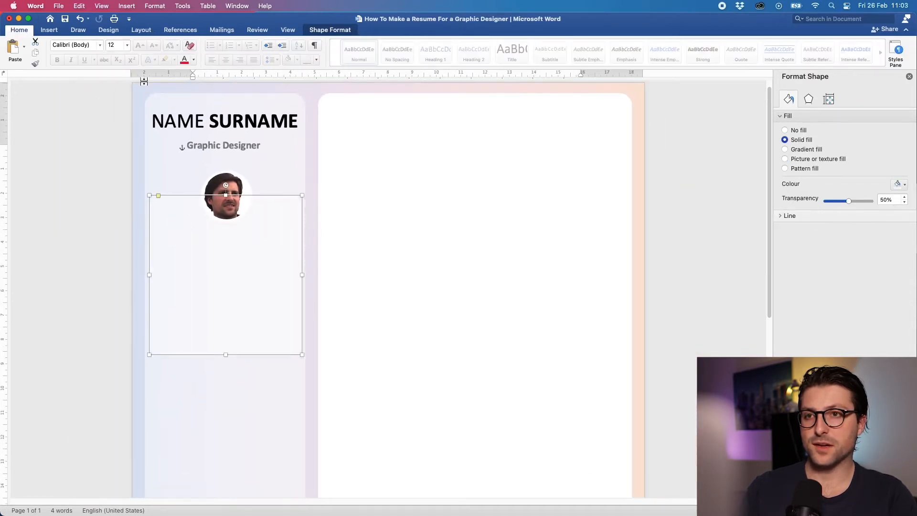
left_click(319, 30)
left_click(121, 60)
left_click(126, 73)
left_click_drag(155, 220, 236, 239)
type("ABOUT ME")
key("super+a")
key("super+b")
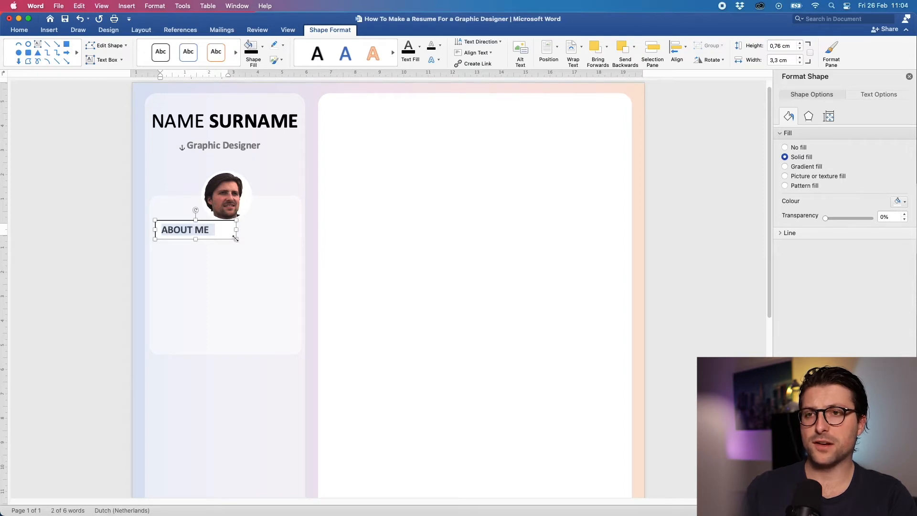
Step: Remove the fill and outline from the "ABOUT ME" text box and move it to the translucent rectangle's left edge
left_click(261, 53)
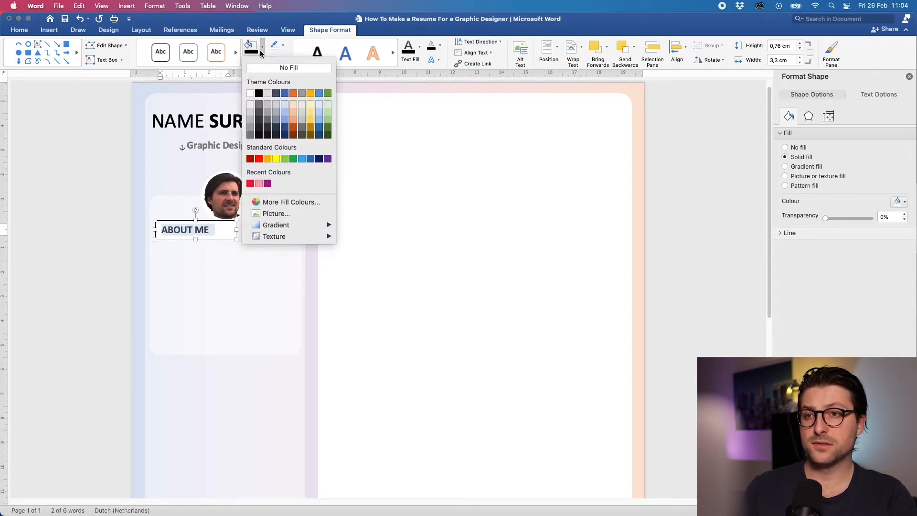
left_click(264, 69)
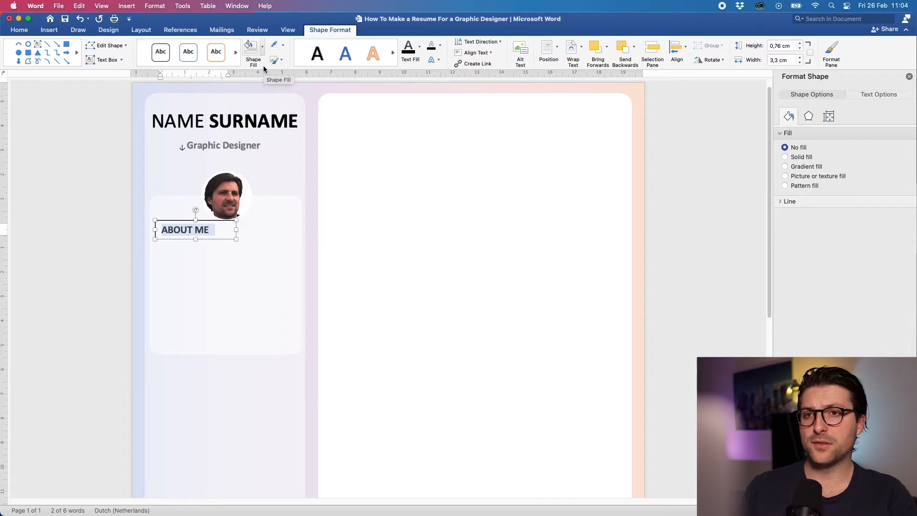
left_click(284, 47)
left_click(289, 63)
left_click_drag(230, 238, 220, 238)
Step: Draw a text box about 4.34 cm high and 5.97 cm wide below "ABOUT ME", with no fill or outline
left_click(248, 253)
left_click(122, 60)
left_click(124, 76)
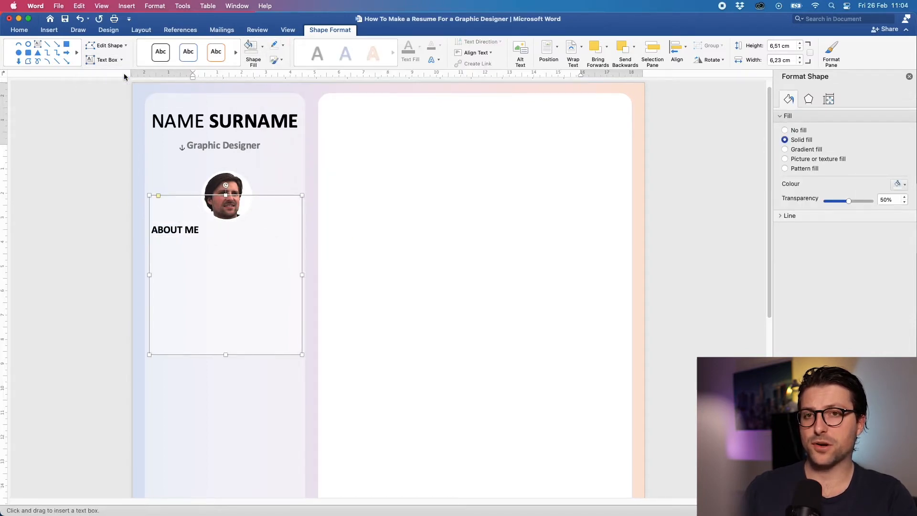
left_click_drag(152, 245, 299, 351)
left_click(283, 45)
left_click(296, 62)
Step: Copy the "Senior year graphic designer student" paragraph from the other Word document and paste it into the new text box
key("super+grave")
left_click_drag(745, 115, 517, 109)
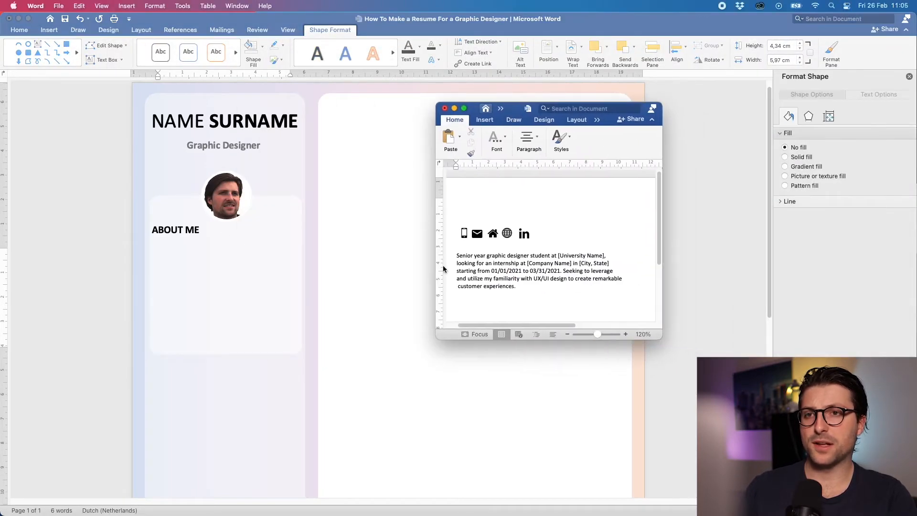
left_click_drag(516, 287, 458, 261)
key("super+c")
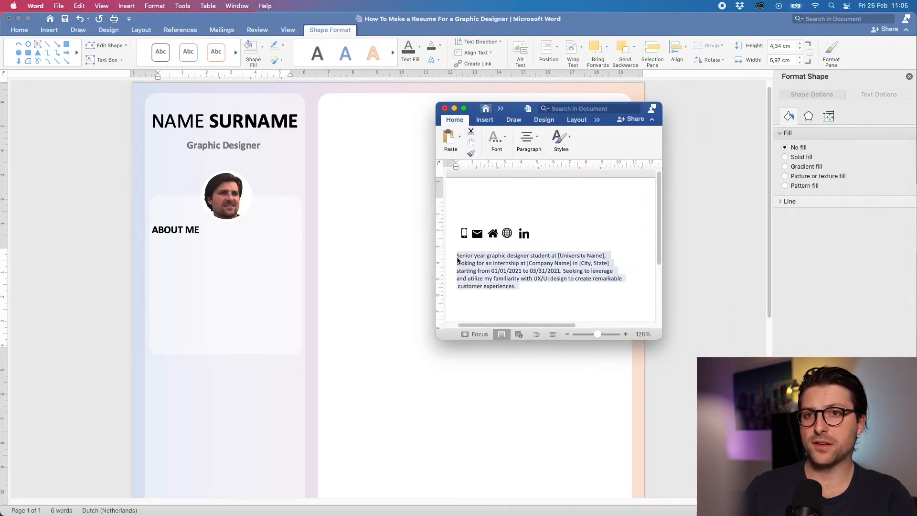
left_click(202, 260)
key("super+v")
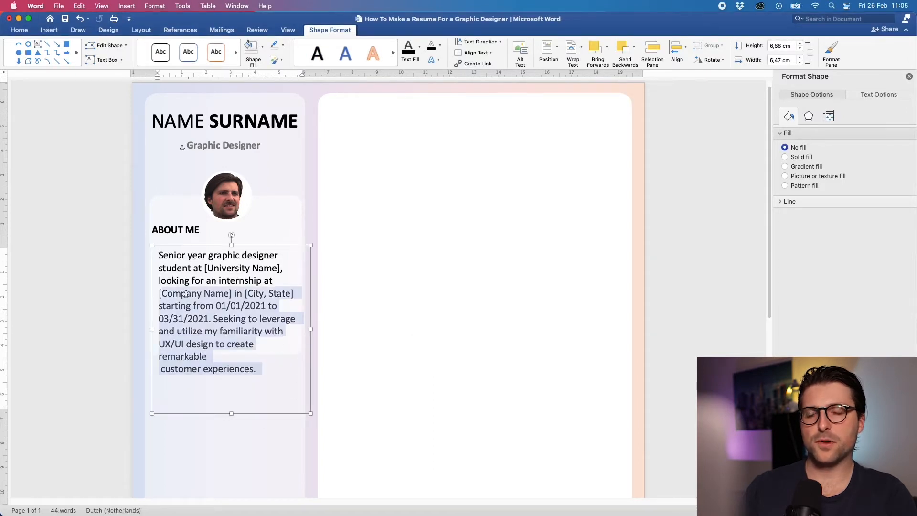
Step: Reduce the font size of the pasted profile paragraph and justify it
left_click_drag(186, 294, 159, 255)
left_click(19, 29)
left_click(154, 46)
left_click(254, 60)
Step: Remove the stray line break before "customer experiences" and fit the profile text box to the translucent rectangle
left_click_drag(152, 329, 145, 329)
left_click(152, 301)
key("BackSpace")
left_click(152, 324)
left_click_drag(311, 329, 305, 329)
left_click_drag(225, 413, 225, 366)
left_click(305, 336)
Step: Enlarge the profile paragraph's font by one size and move its text box up closer to the "ABOUT ME" heading
left_click(140, 45)
left_click_drag(212, 287, 213, 276)
left_click(377, 247)
left_click(828, 510)
left_click(829, 510)
left_click(829, 510)
left_click(828, 511)
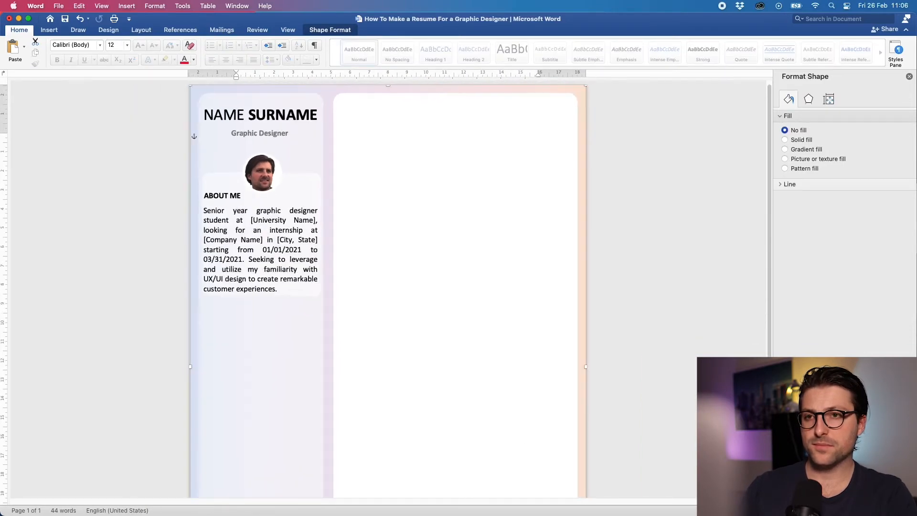
Step: Lengthen the translucent rectangle behind the About Me section downwards and lower the heading and paragraph away from the portrait
left_click(293, 278)
left_click(225, 182)
left_click_drag(261, 296, 261, 327)
left_click_drag(269, 239, 269, 260)
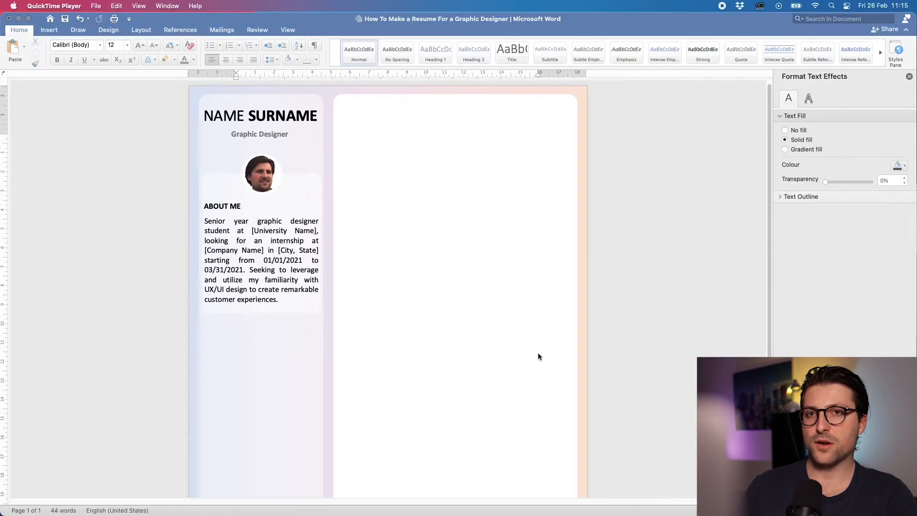
Step: Draw a tall rounded rectangle about 16.25 cm high and 6.24 cm wide below the About Me rectangle, with only slightly rounded corners
left_click(279, 145)
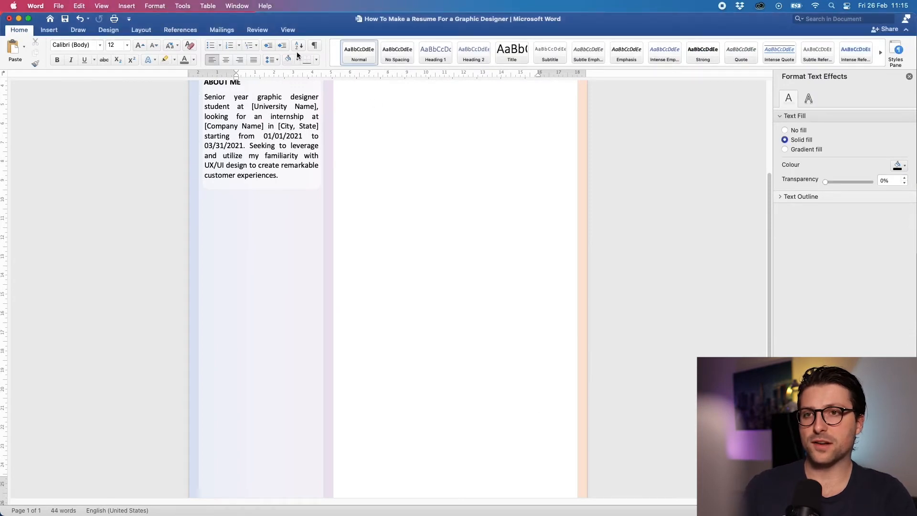
left_click(288, 30)
left_click(279, 213)
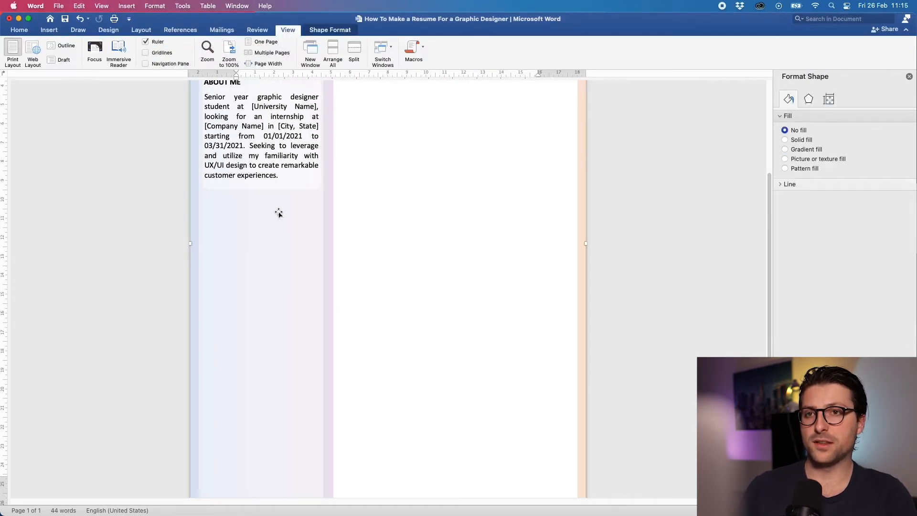
left_click(335, 31)
left_click(41, 63)
left_click_drag(204, 203, 322, 495)
left_click_drag(222, 204, 209, 204)
scroll(435, 446, "down", 2)
left_click_drag(261, 471, 262, 489)
left_click_drag(261, 180, 261, 175)
Step: Fill the tall rectangle below About Me with white at 50% transparency
left_click(262, 46)
left_click(252, 92)
left_click_drag(827, 201, 848, 201)
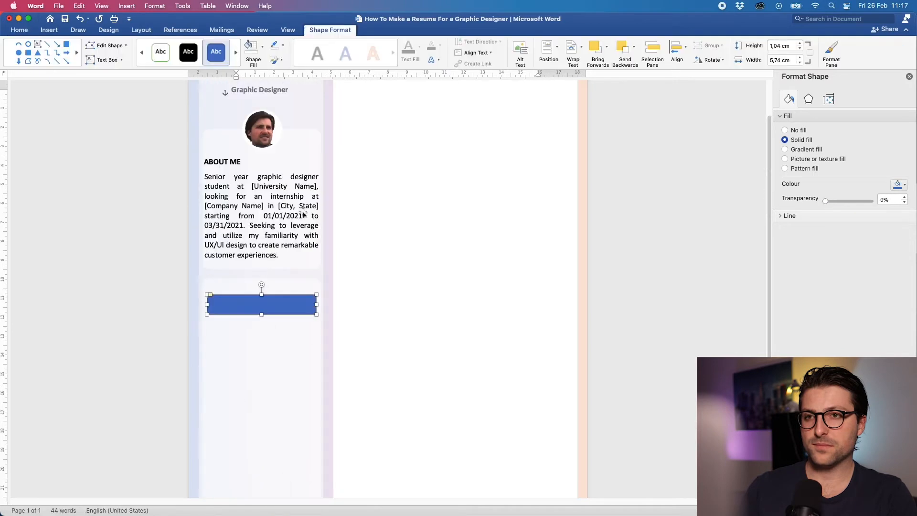
Step: Add a white rounded bar about 6.23 cm wide and 1.03 cm high near the top of the tall rectangle
left_click(251, 46)
left_click_drag(211, 294, 217, 294)
scroll(308, 308, "up", 5)
left_click_drag(101, 312, 98, 312)
Step: Make four copies of the white bar and stack them one below another in the tall rectangle
key("super+c")
key("super+v")
left_click_drag(197, 334, 177, 363)
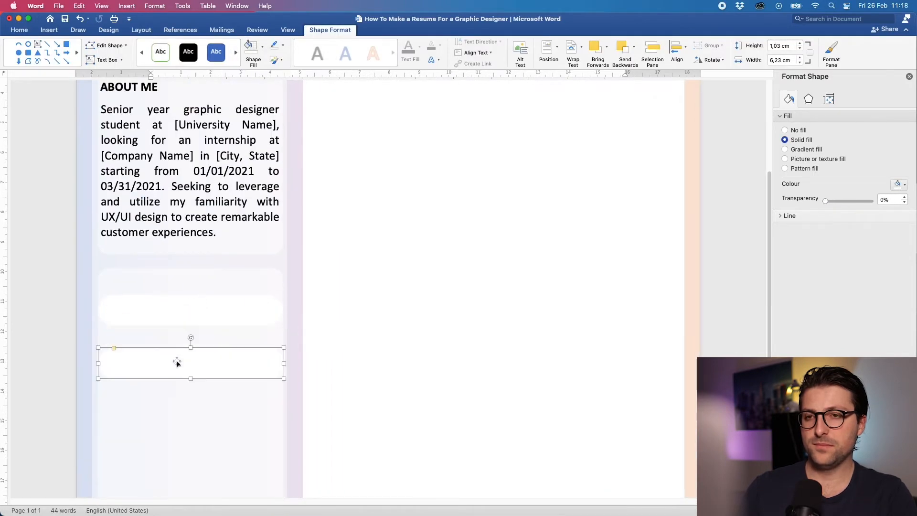
key("super+v")
scroll(176, 360, "down", 4)
key("super+v")
left_click_drag(233, 287, 209, 389)
key("super+v")
left_click_drag(218, 415, 206, 458)
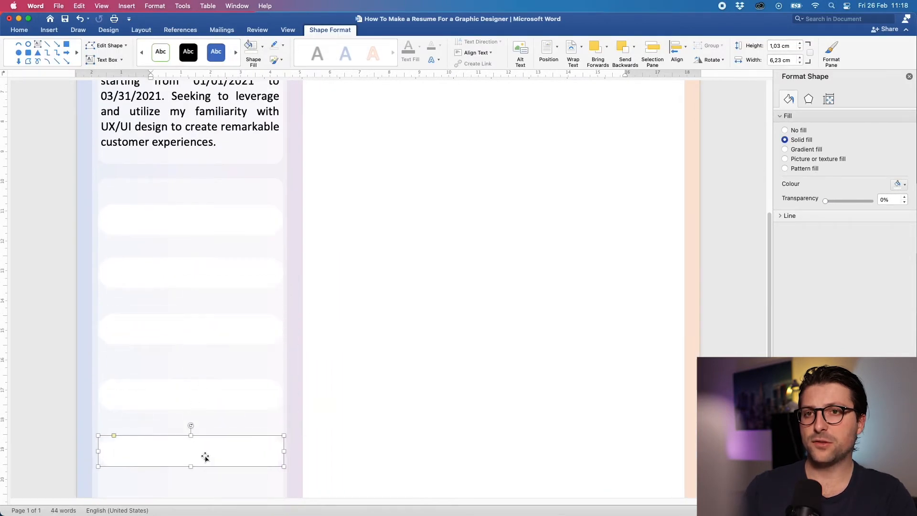
Step: Align all five white bars to their horizontal centre and distribute them vertically
left_click(224, 398, "shift")
left_click(224, 335, "shift")
left_click(209, 270, "shift")
left_click(218, 224, "shift")
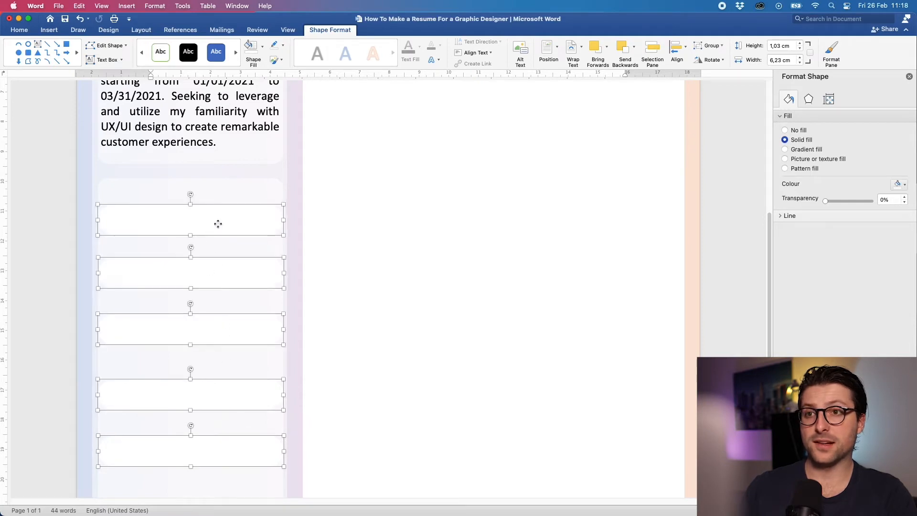
left_click(687, 52)
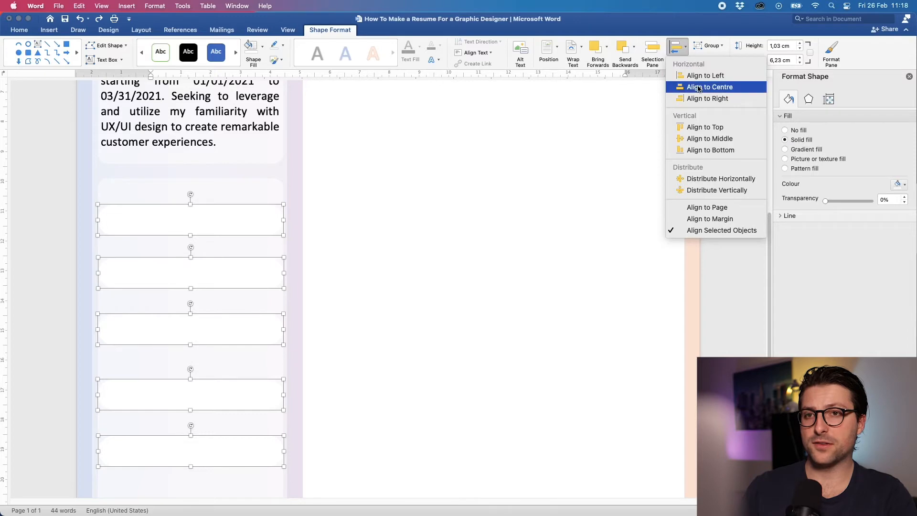
left_click(698, 88)
left_click(678, 48)
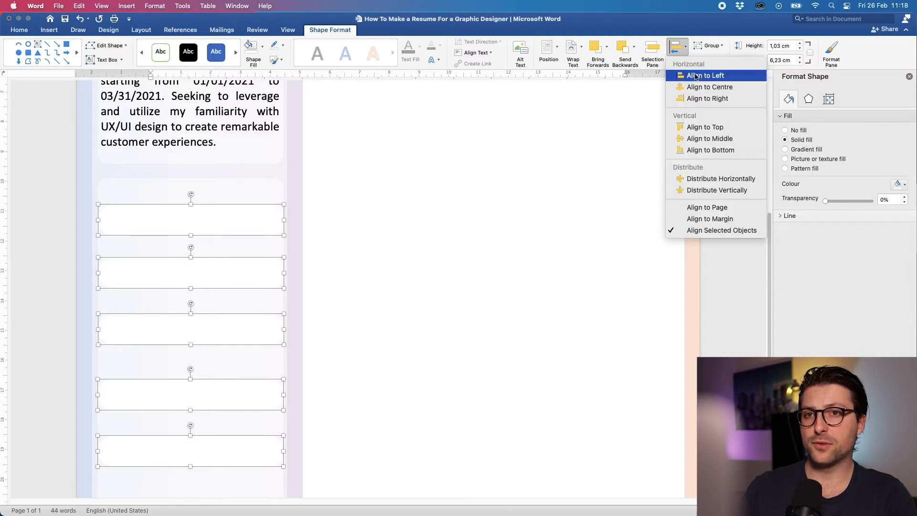
left_click(713, 191)
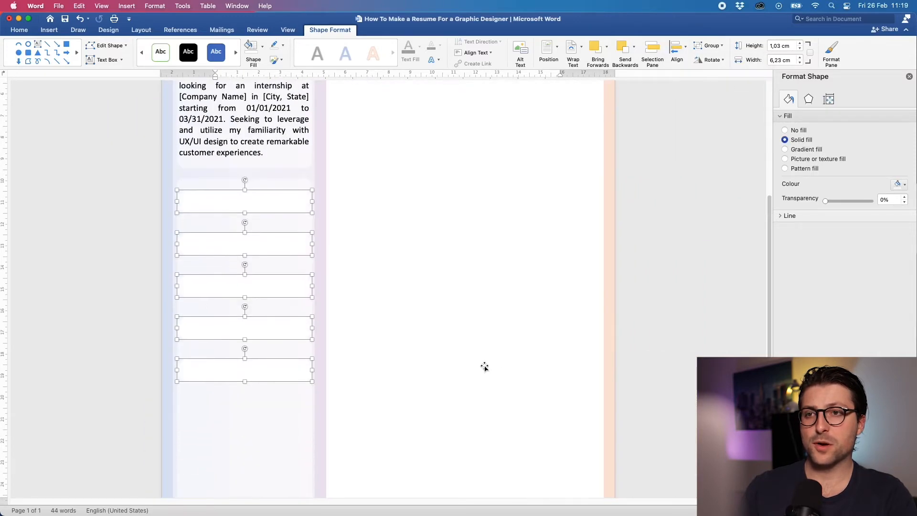
Step: Copy the five contact icons from the other Word document and place house, envelope, phone, LinkedIn and globe icons on the successive white bars
left_click_drag(916, 86, 686, 88)
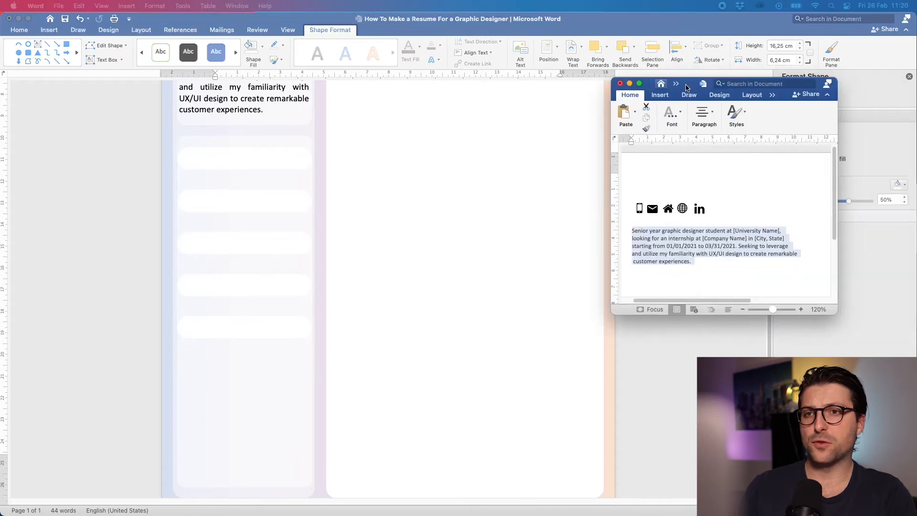
left_click(697, 262)
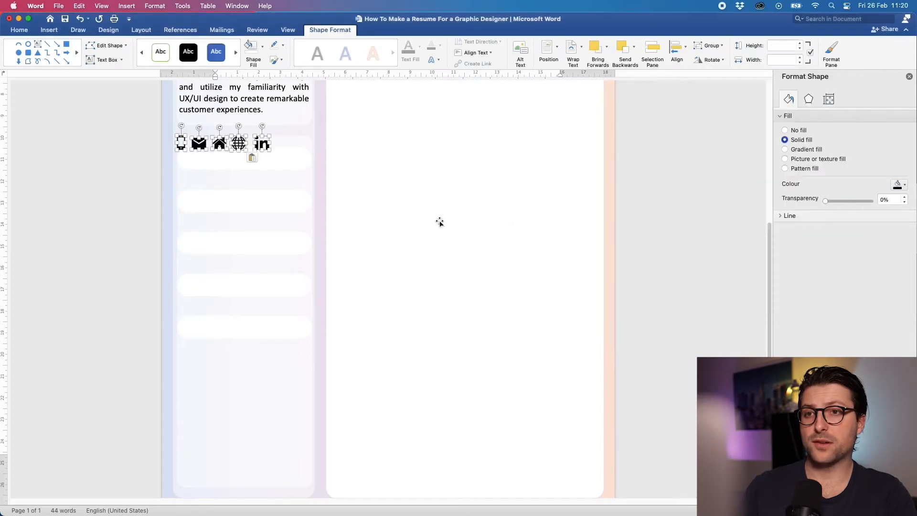
left_click_drag(219, 143, 191, 201)
left_click(251, 185)
mouse_move(272, 179)
left_mouse_down()
mouse_move(191, 285)
mouse_move(194, 334)
left_mouse_up()
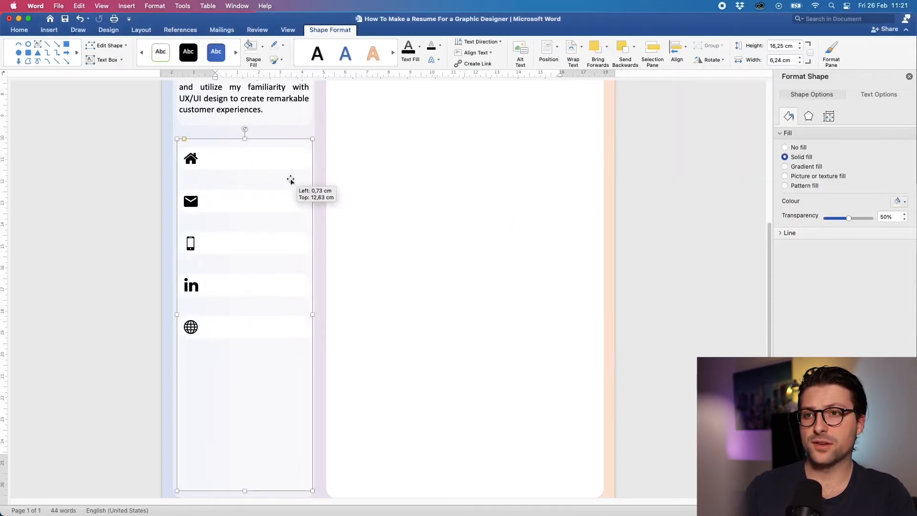
Step: Add an unfilled text box reading "Los Angeles, CA" beside the house icon and enlarge it to fit the text
left_click(122, 60)
left_click_drag(203, 153, 303, 166)
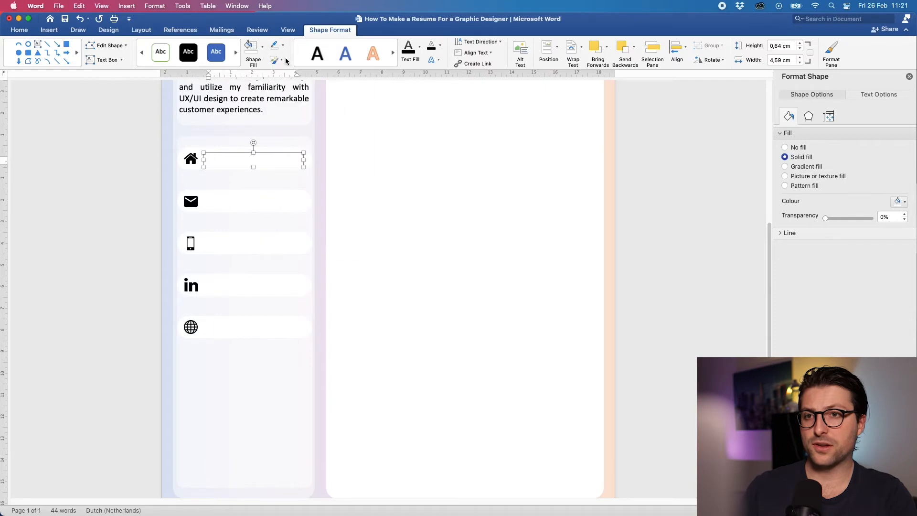
type("Los Angeles.")
type(" CA")
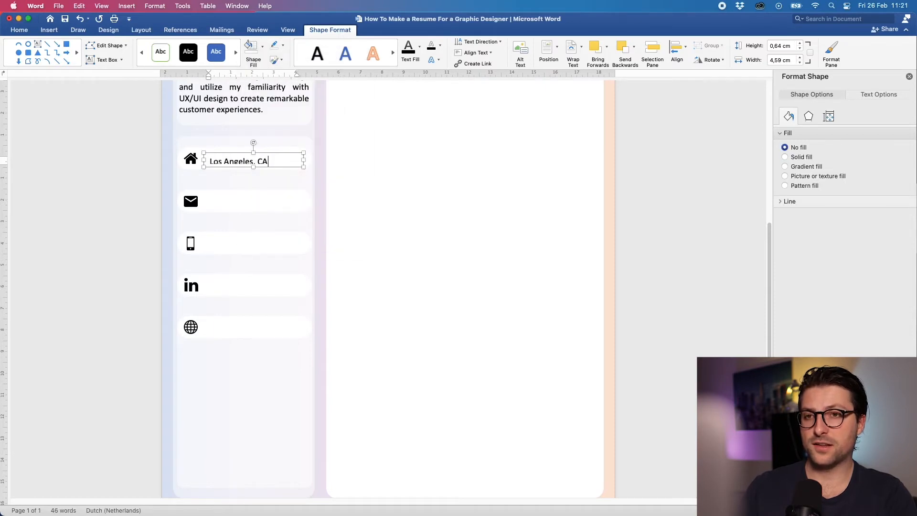
left_click(252, 154)
left_click_drag(204, 153, 200, 150)
Step: Duplicate the location text box onto the envelope icon's bar and replace its text with the placeholder e-mail address
key("super+c")
key("super+v")
left_click_drag(235, 175, 225, 208)
triple_click(230, 202)
type("namesurname@email.com")
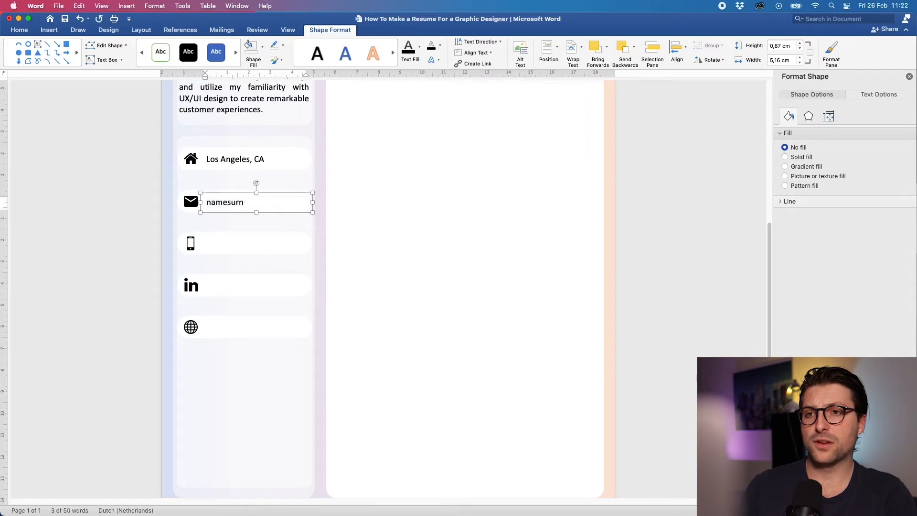
Step: Duplicate the e-mail text box onto the phone icon's bar, enter the placeholder phone number and adjust the box's position
key("super+c")
key("super+v")
left_click_drag(313, 202, 303, 237)
triple_click(258, 242)
type("+")
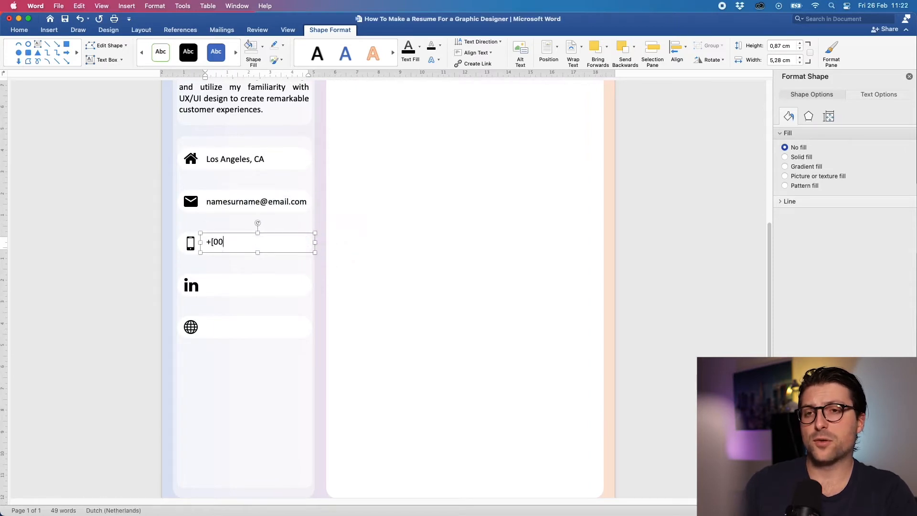
left_click_drag(251, 252, 248, 254)
left_click(249, 205)
key("super+v")
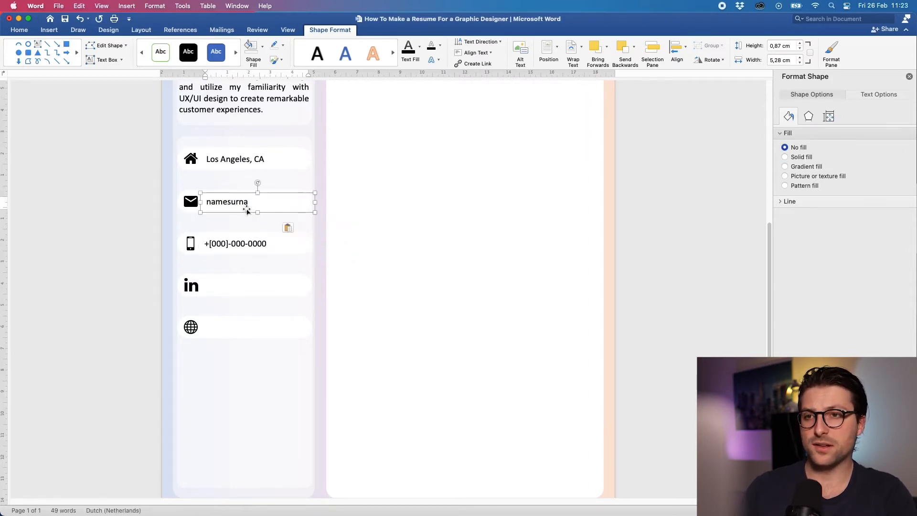
key("super+z")
Step: Duplicate the phone text box onto the LinkedIn bar and change its text to "Linkedin.com/username"
left_click(257, 254)
key("super+c")
key("super+v")
left_click_drag(258, 252, 251, 285)
triple_click(208, 286)
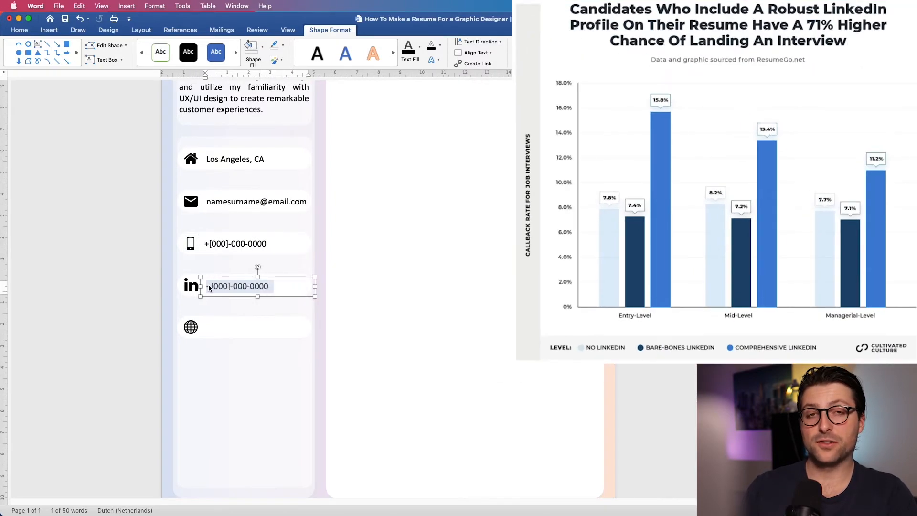
type("Linkedin.com/")
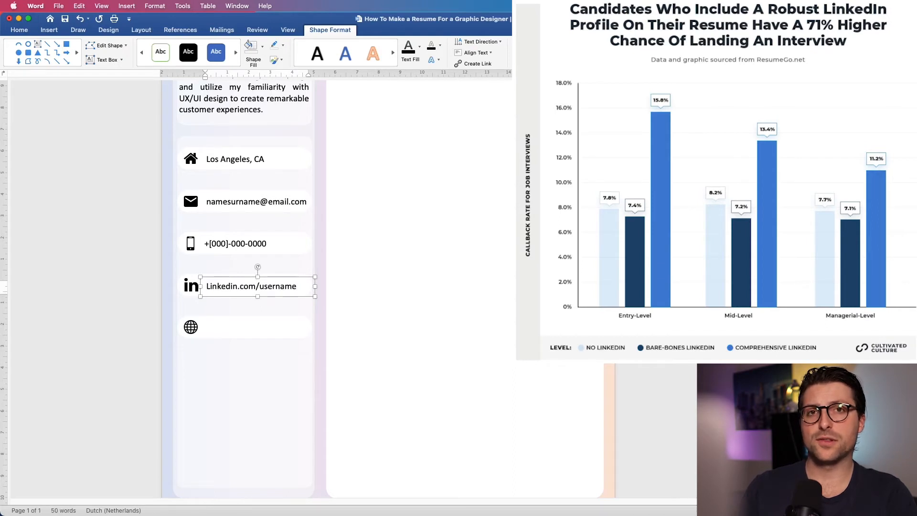
type("username")
left_click(241, 296)
key("super+c")
key("super+v")
left_click_drag(243, 295, 234, 327)
left_click(236, 327)
left_click_drag(300, 327, 201, 323)
type("https://website.com")
left_click(248, 343)
left_click(250, 329)
key("Down")
Step: Select the contact icons together with their text boxes, group them and nudge the group up slightly
left_click(260, 291)
left_click(236, 160)
left_click(189, 167, "shift")
left_click(190, 160, "shift")
left_click(193, 202, "shift")
left_click(181, 202, "shift")
left_click(238, 202, "shift")
left_click(191, 246, "shift")
left_click(181, 245, "shift")
left_click(234, 245, "shift")
left_click(193, 286, "shift")
left_click(180, 286, "shift")
right_click(289, 206)
mouse_move(310, 250)
left_click(416, 251)
key("Up")
left_click(392, 278)
Step: Add a text box about 5.31 cm wide below the website line with the bold heading "LANGUAGE PROFICIENCY"
scroll(392, 279, "down", 1)
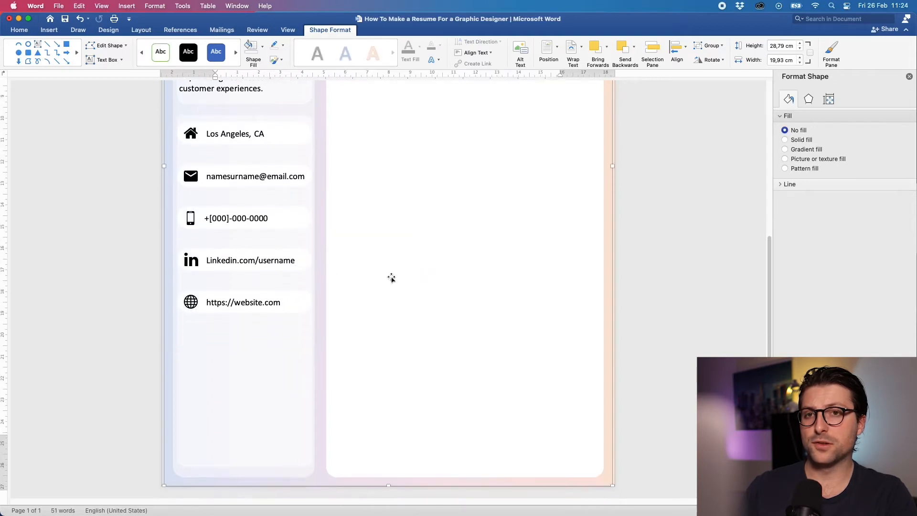
left_click(119, 61)
left_click(118, 71)
left_click_drag(182, 340, 297, 357)
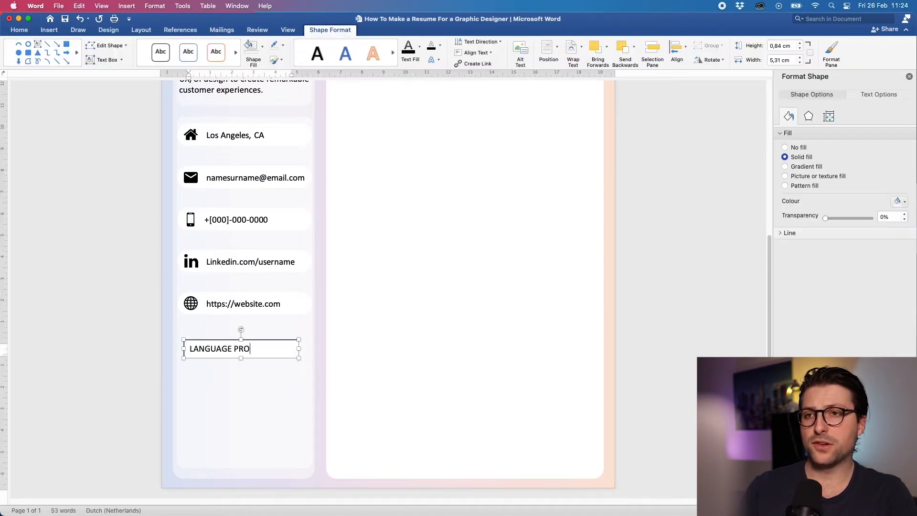
key("super+a")
key("super+b")
Step: Remove the fill and outline from the language heading's text box and line the heading up with the contact icons
left_click(262, 46)
left_click(287, 67)
left_click(283, 45)
left_click(311, 67)
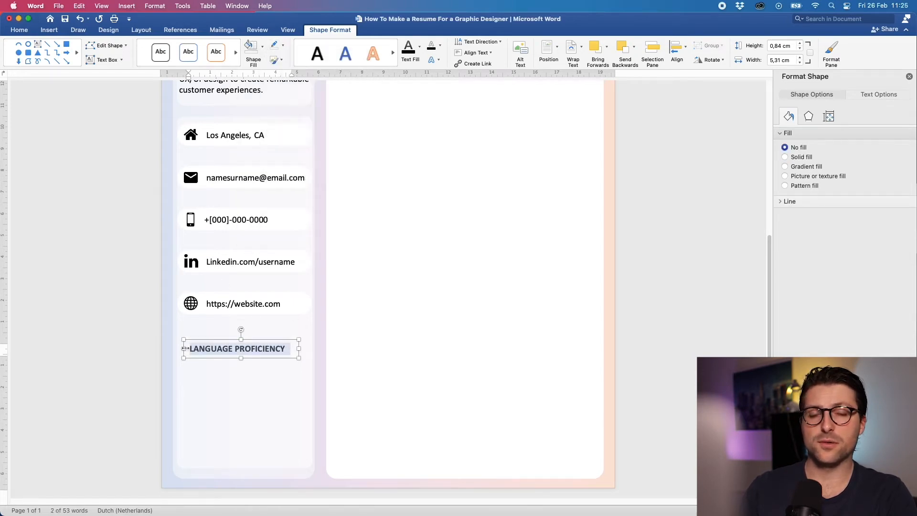
left_click(307, 349)
Step: Draw a circle about 0.46 cm across below the language heading and give it a black outline and black fill
left_click_drag(270, 369, 276, 378)
left_click(283, 45)
left_click(284, 87)
left_click(262, 47)
left_click(259, 92)
Step: Make four copies of the black circle and arrange all five in a row below the language heading
key("super+c")
key("super+v")
key("super+v")
key("super+v")
key("super+v")
left_click_drag(271, 373, 238, 386)
left_click_drag(281, 382, 254, 386)
left_click_drag(289, 391, 271, 386)
left_click_drag(298, 400, 288, 387)
left_click_drag(308, 409, 307, 386)
Step: Select the five black circles and distribute them horizontally
left_click(289, 387, "shift")
left_click(271, 387, "shift")
left_click(238, 386, "shift")
left_click(686, 49)
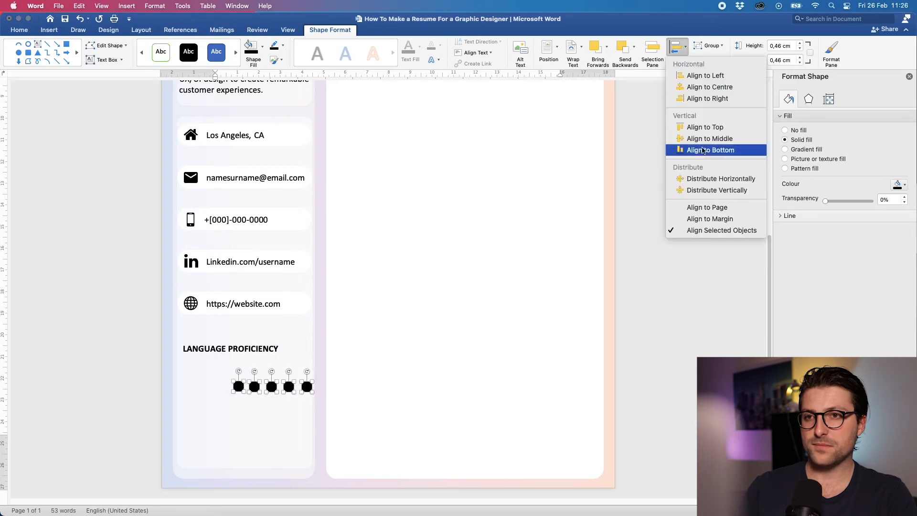
left_click(720, 178)
Step: Duplicate the circle row to make four rows and label them "English", "French", "German" and "Spanish"
scroll(333, 352, "up", 3)
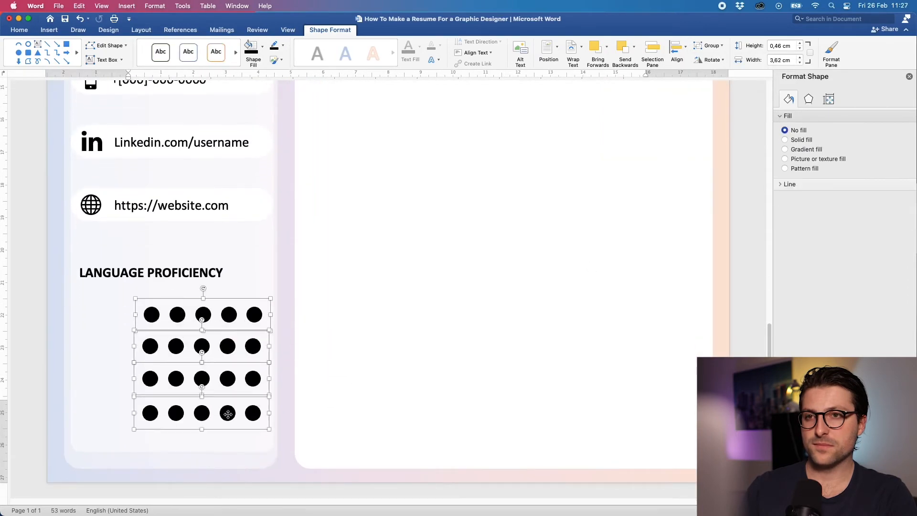
left_click_drag(73, 303, 132, 324)
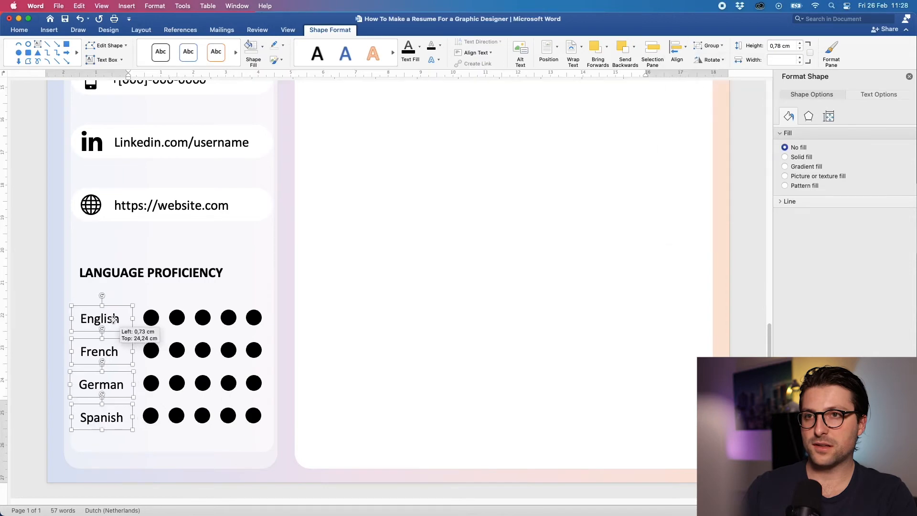
Step: Remove the fill from the last French circle, the last two German circles and the last three Spanish circles
left_click(254, 318)
left_click(253, 349)
left_click(785, 130)
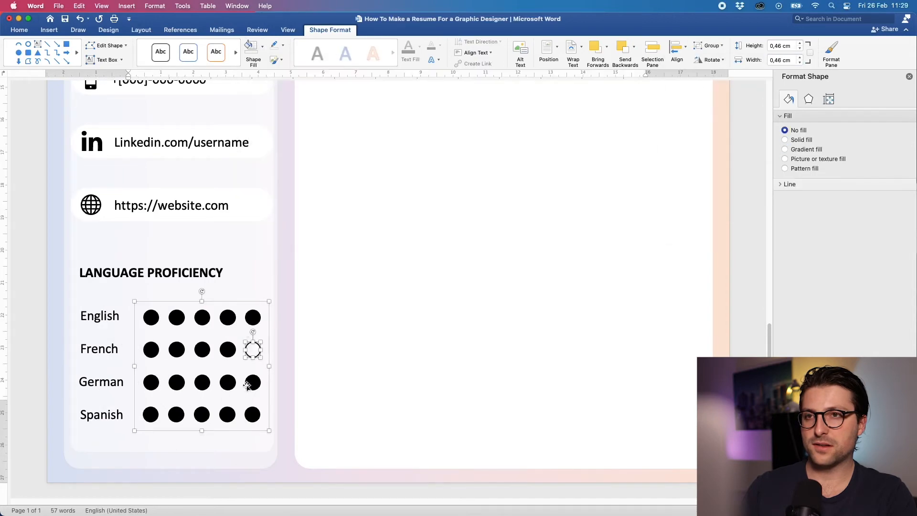
left_click(252, 382)
left_click(785, 130)
left_click(228, 382)
left_click(785, 130)
left_click(253, 415)
left_click(785, 130)
Step: Widen the About Me rectangle and the contact rectangle to about 6.53 cm so both span the left panel
scroll(387, 290, "down", 10)
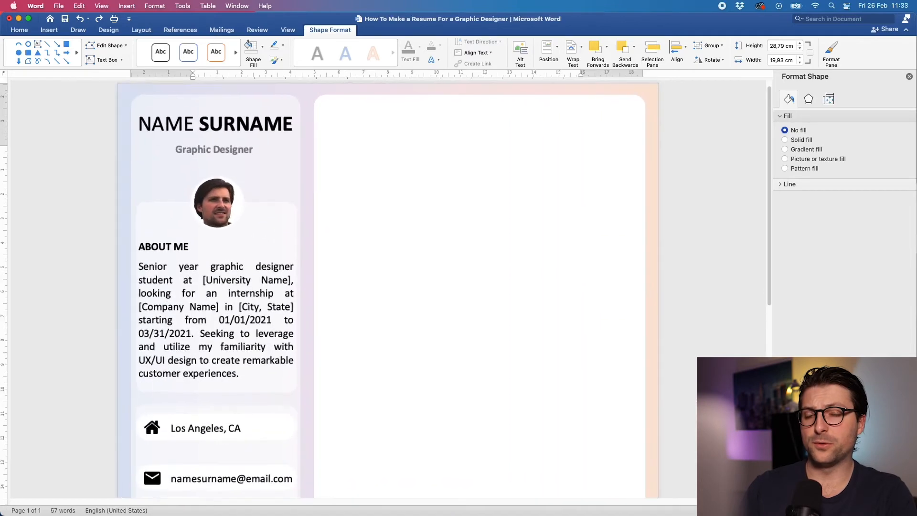
left_click(133, 297)
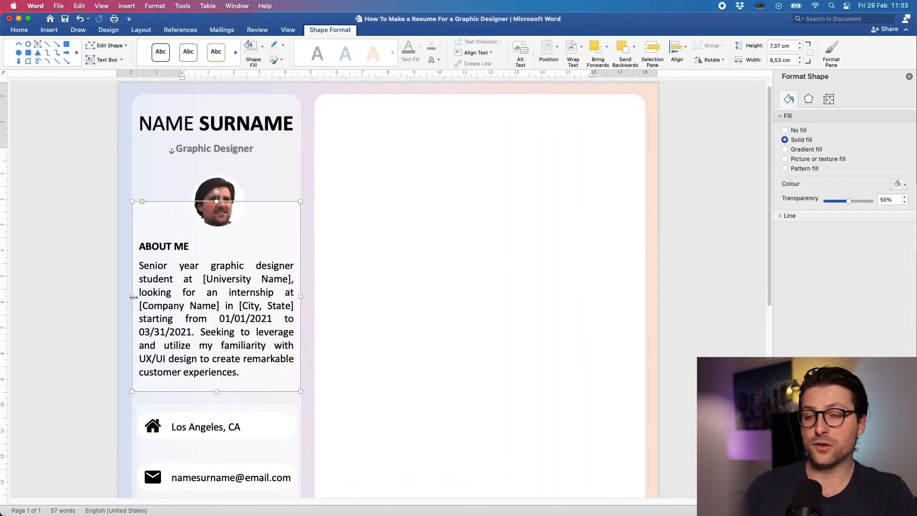
scroll(133, 296, "down", 5)
left_click(134, 296)
scroll(133, 295, "down", 4)
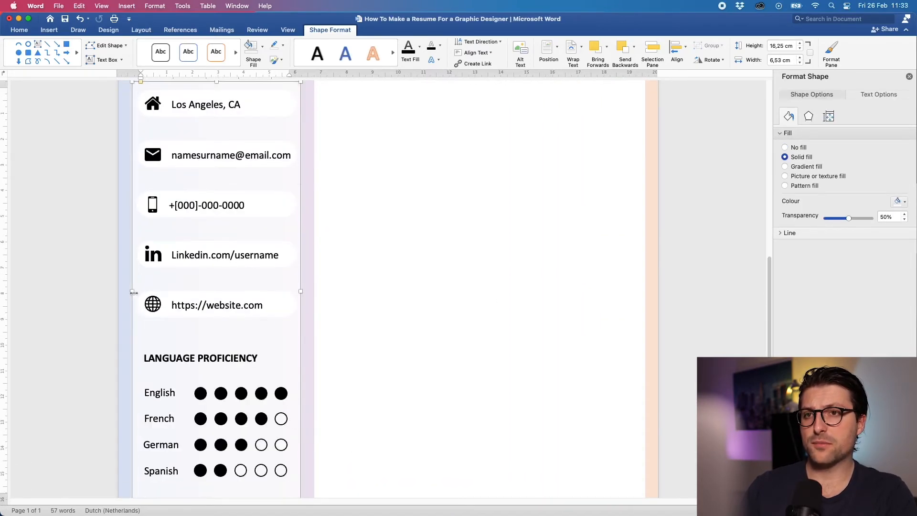
scroll(134, 293, "down", 2)
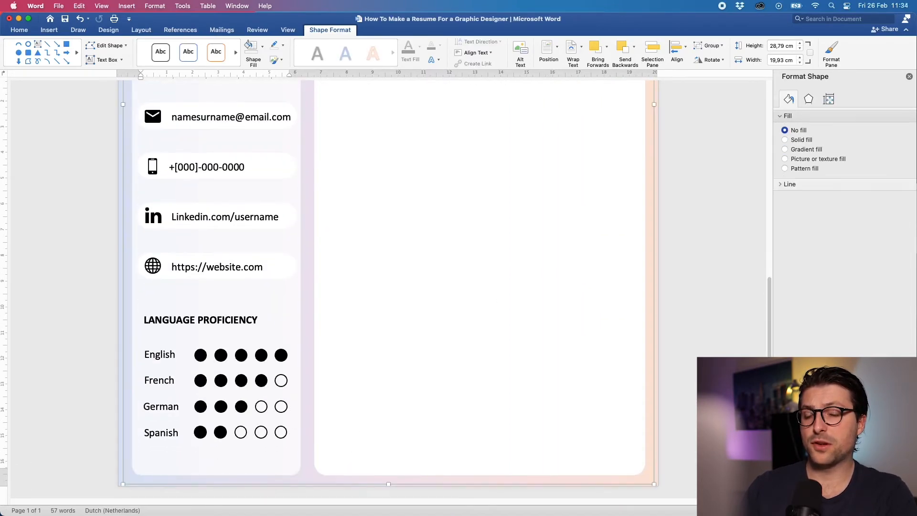
Step: Add a rounded blue-to-peach gradient bar near the top of the right panel with a thin horizontal line on each side
scroll(388, 289, "down", 8)
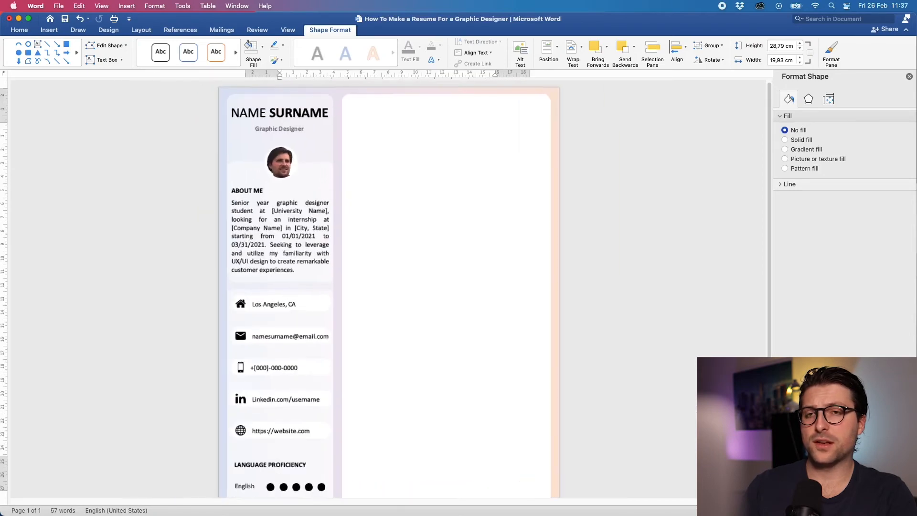
left_click_drag(314, 136, 397, 136)
left_click(309, 101)
left_click_drag(392, 136, 463, 142)
left_click(359, 136)
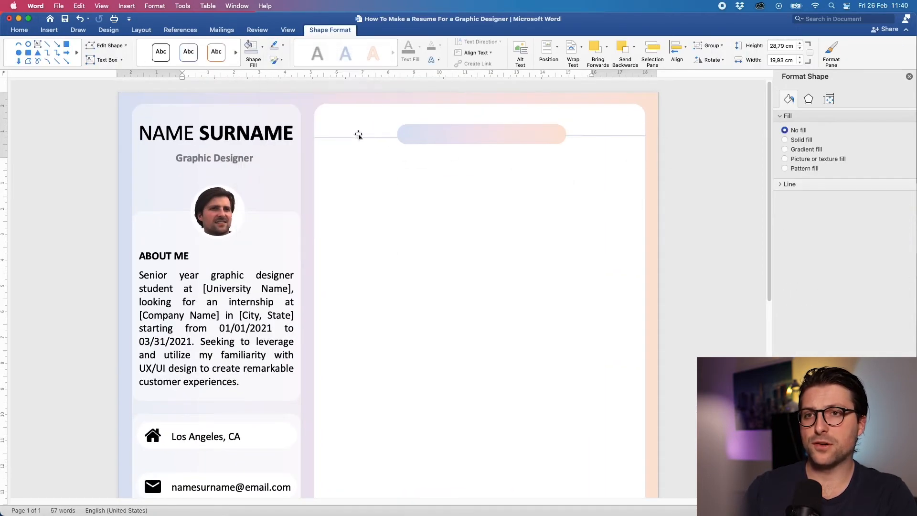
key("super+z")
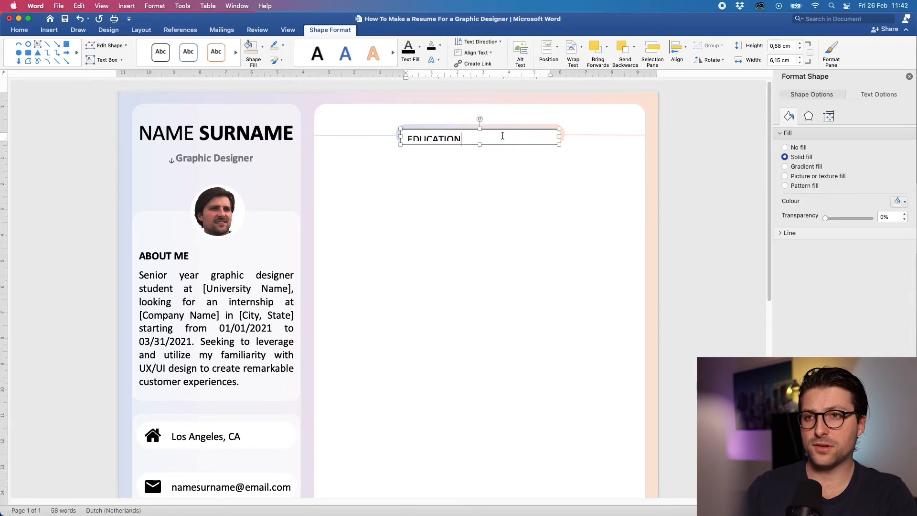
Step: Complete the gradient bar with a centred bold "EDUCATION" title in an unfilled text box
left_click(225, 59)
left_click_drag(565, 134, 471, 141)
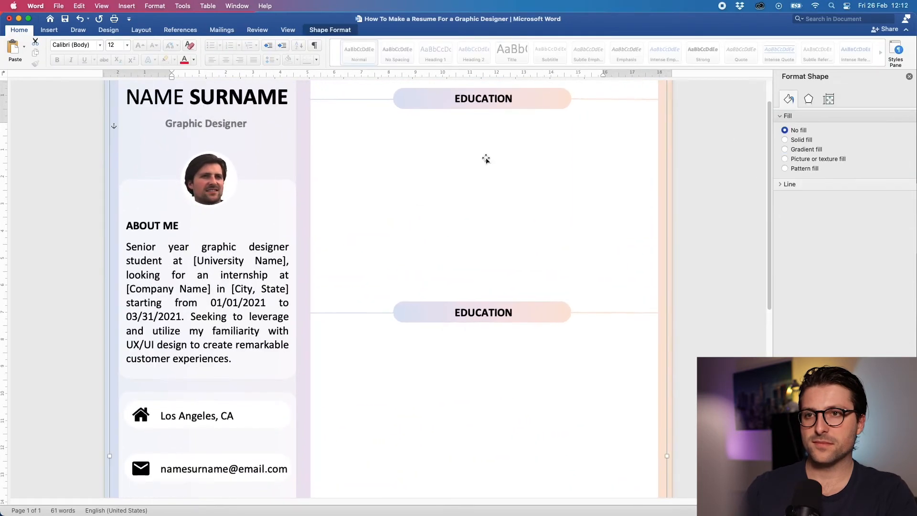
Step: Add an unfilled text box about 6.76 by 12.85 cm below the first EDUCATION bar, reading "University Name | Bachelor of Graphic Design 01/2020 - Present"
left_click(334, 30)
left_click(121, 59)
left_click(125, 73)
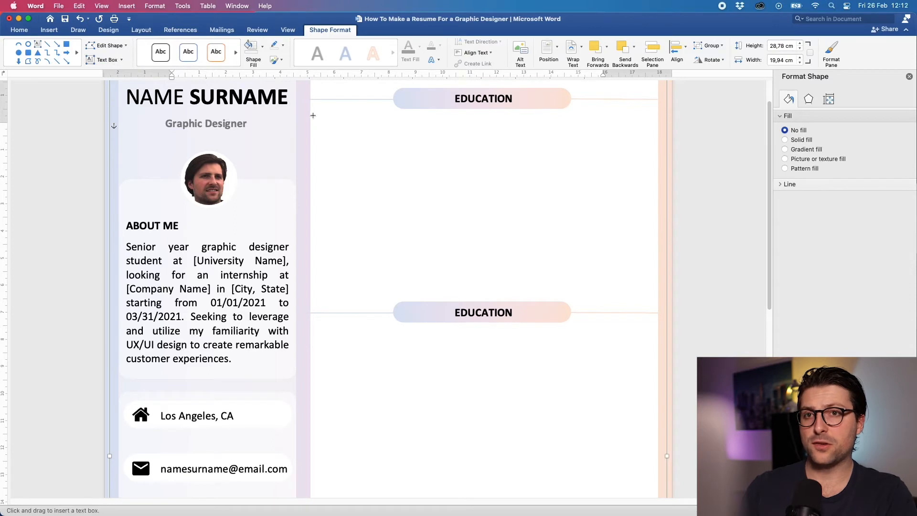
mouse_move(312, 114)
left_mouse_down()
mouse_move(516, 271)
mouse_move(658, 298)
left_mouse_up()
left_click(262, 46)
left_click(267, 66)
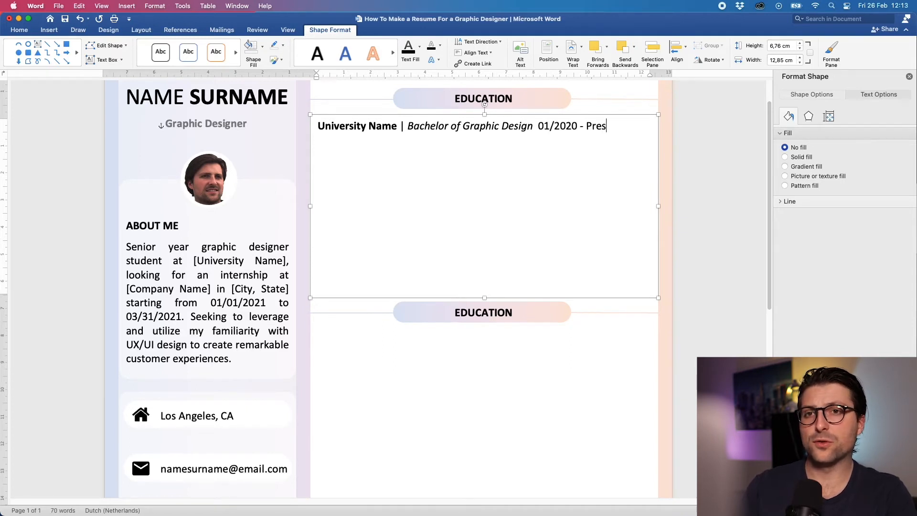
Step: Make the date range in the university line bold
key("alt+shift+Left")
key("alt+shift+Left")
key("alt+shift+Left")
key("alt+shift+Left")
key("alt+shift+Left")
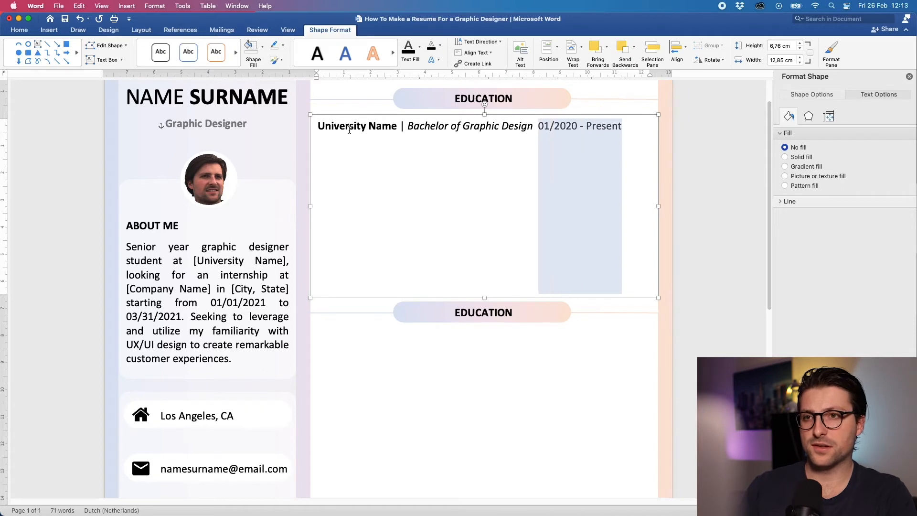
key("super+b")
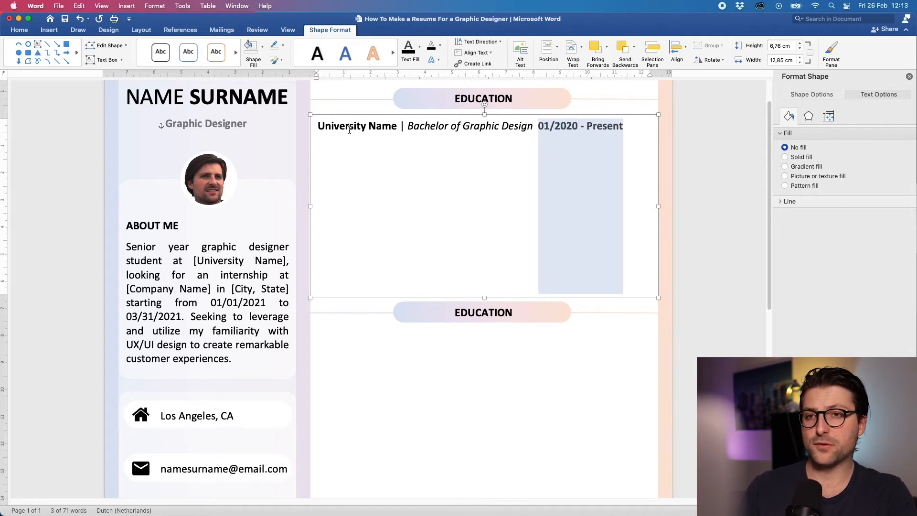
left_click(349, 130)
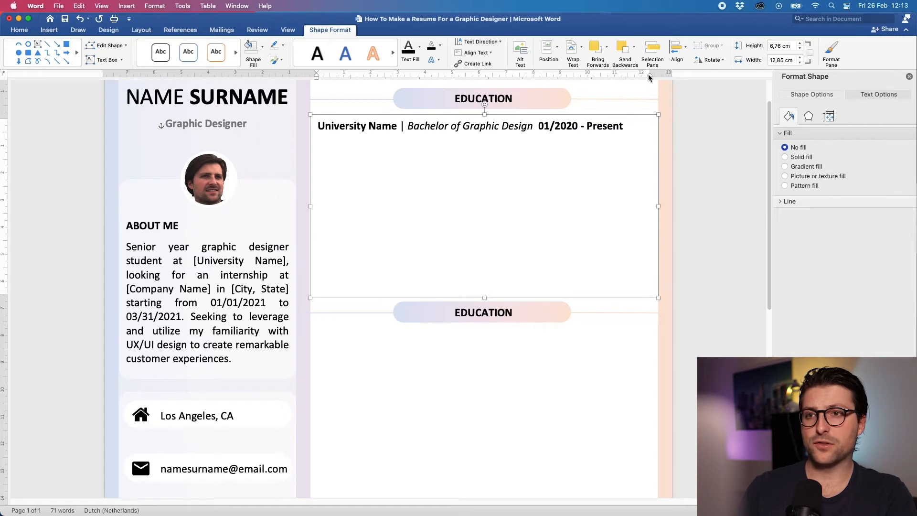
left_click(289, 31)
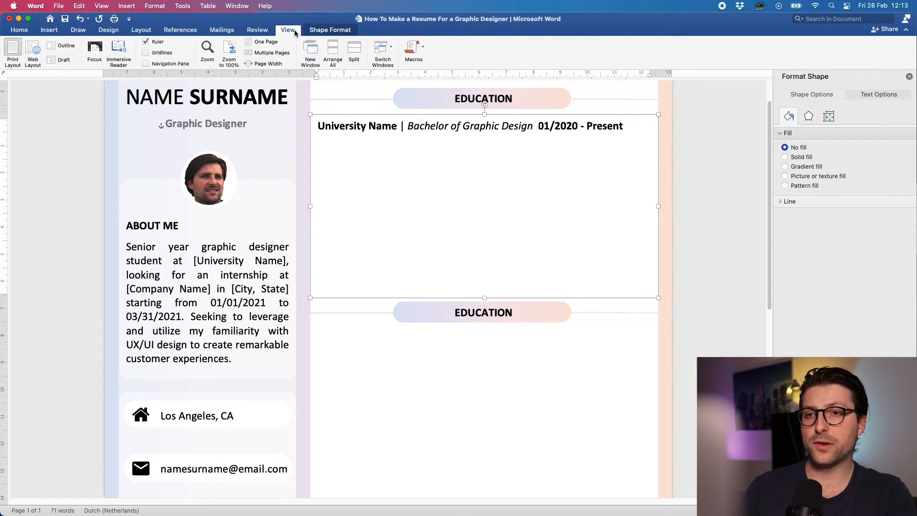
left_click(146, 43)
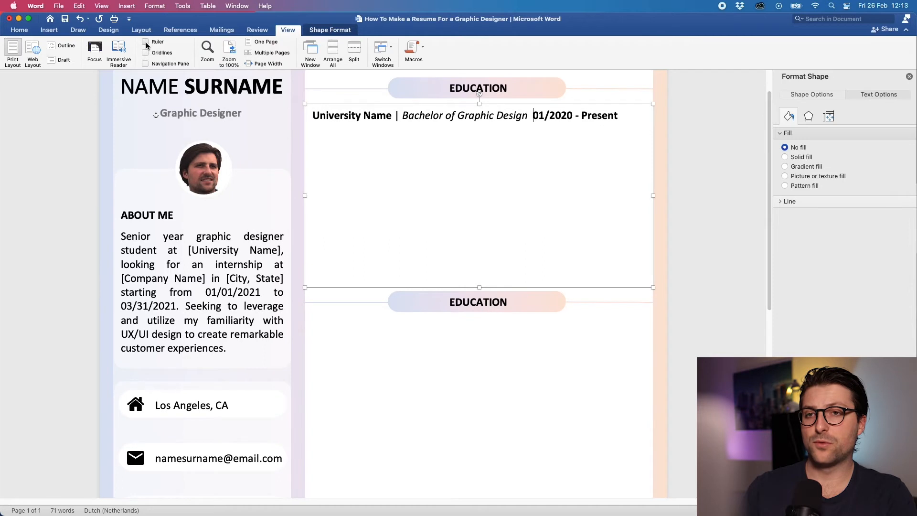
left_click(146, 43)
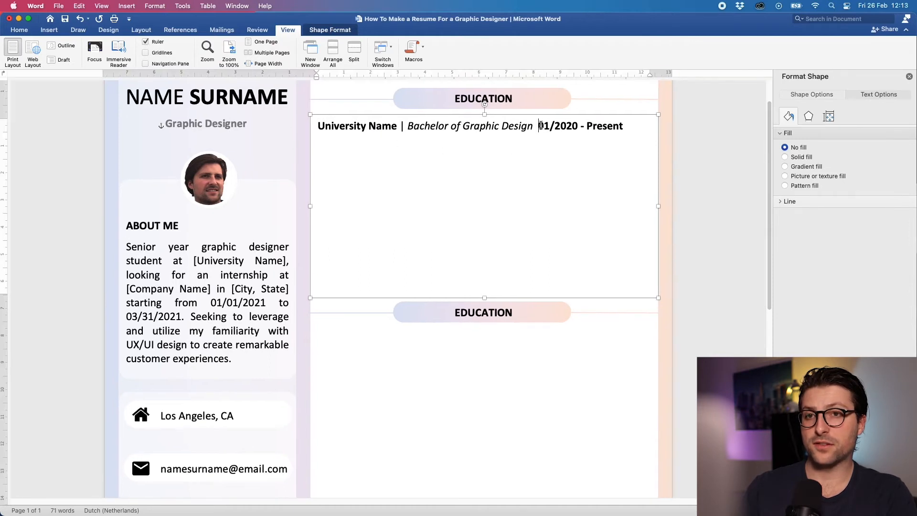
Step: Set a tab stop at about 9 cm in the university line and tab the bold date range over to it
left_click(547, 76)
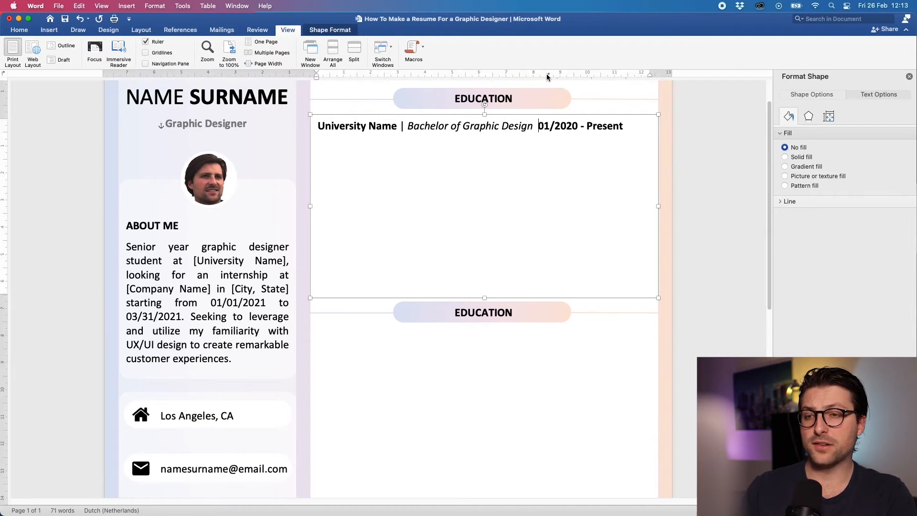
key("Tab")
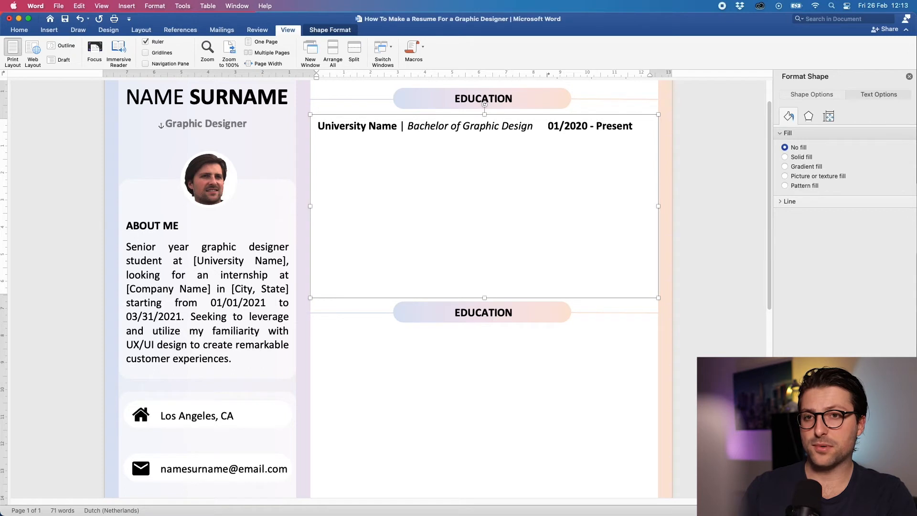
left_click_drag(548, 76, 552, 77)
left_click(559, 75)
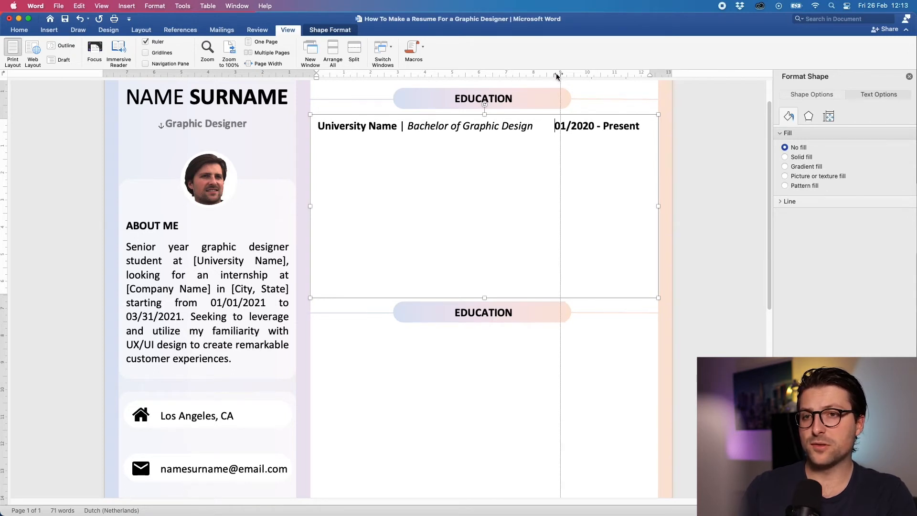
left_click_drag(559, 75, 566, 75)
key("super+z")
key("super+z")
Step: Add the bullets "Cumulative GPA: 3.95/4.00", with GPA in bold, and "President of Student Council" under the university line
left_click(646, 126)
key("Return")
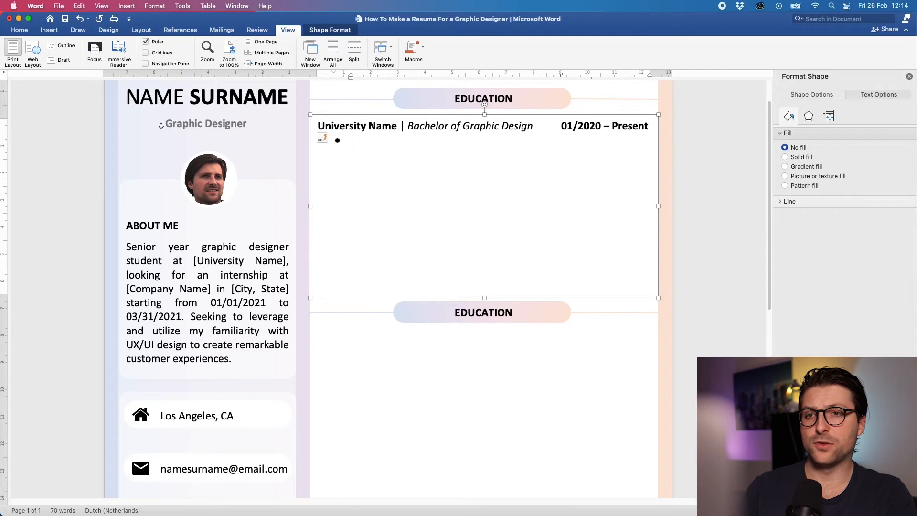
type("Cumulative")
key("super+b")
type("GPA")
key("super+b")
type(": 3.95/4.00")
key("Return")
type("President of Student Council")
key("Return")
key("Return")
key("Return")
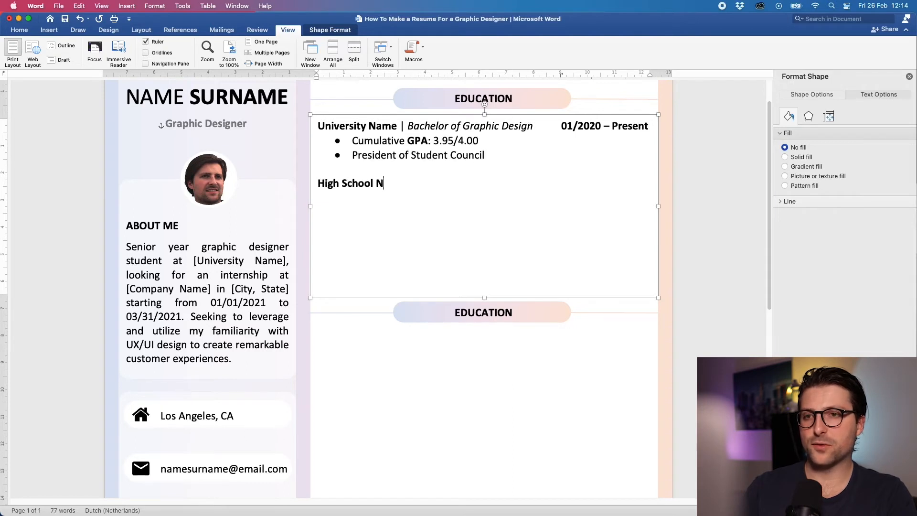
Step: Add a bold "High School Name" entry dated 01/2015 – 08/2019 with the bullet "Cumulative GPA: 3.50/4.00 | CTA: 30"
type("Cumulative GPA: 3.50/4.00 | CTA: 30")
key("Return")
key("Return")
key("Return")
Step: Add a bold "Additional Courses" entry with the bullet "Relevant Coursework: 2D/3D Design, Digital Photography"
type("Additional Courses")
key("Return")
type("Relevant Coursework: 2D/3D Design, Digital Photography")
Step: Shorten the education text box to fit its text and move the second EDUCATION bar up beneath it
left_click_drag(484, 298, 484, 256)
left_click_drag(528, 313, 529, 291)
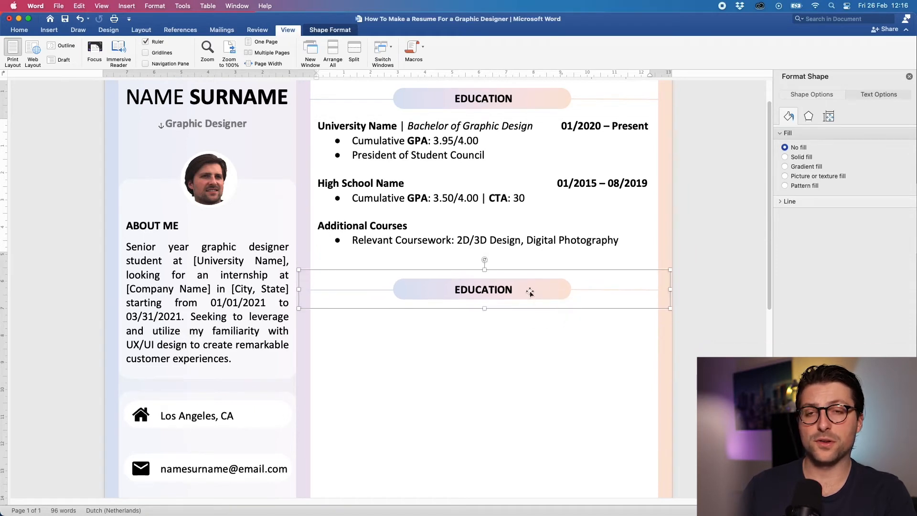
Step: Place a duplicate of the education text box below the second EDUCATION bar
left_click_drag(518, 217, 508, 387)
scroll(517, 225, "down", 5)
key("super+v")
scroll(508, 384, "down", 5)
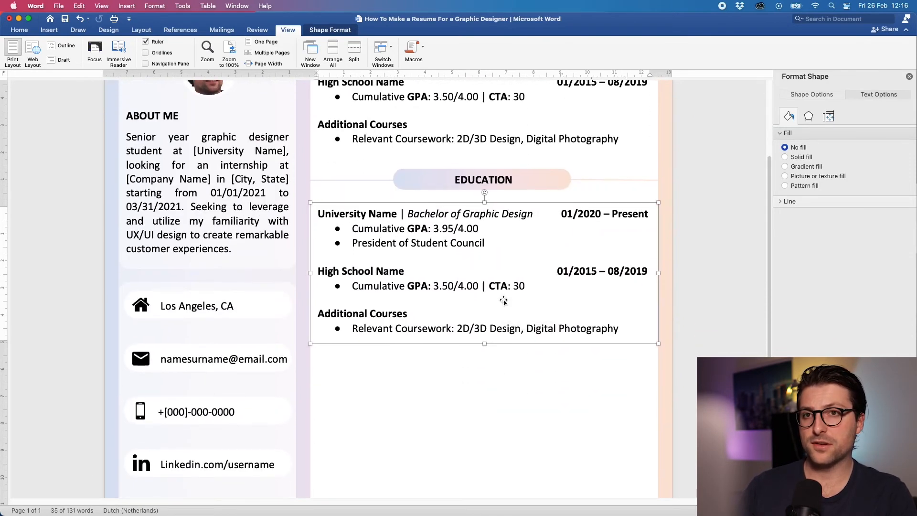
Step: Replace the duplicated box's text with "Company Name | Graphic Designer 01/2020 – 12/2020", with the company name bold and the job title italic
left_click_drag(621, 329, 317, 214)
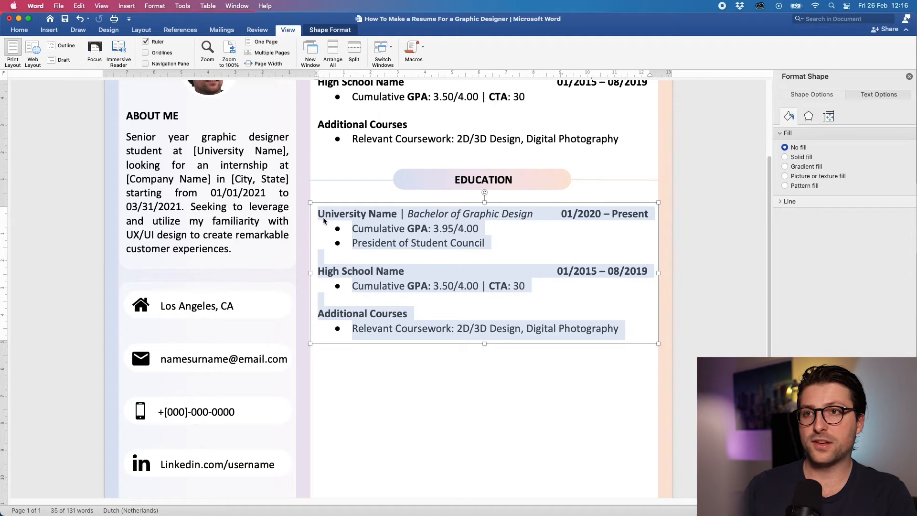
key("BackSpace")
type("Company Nam")
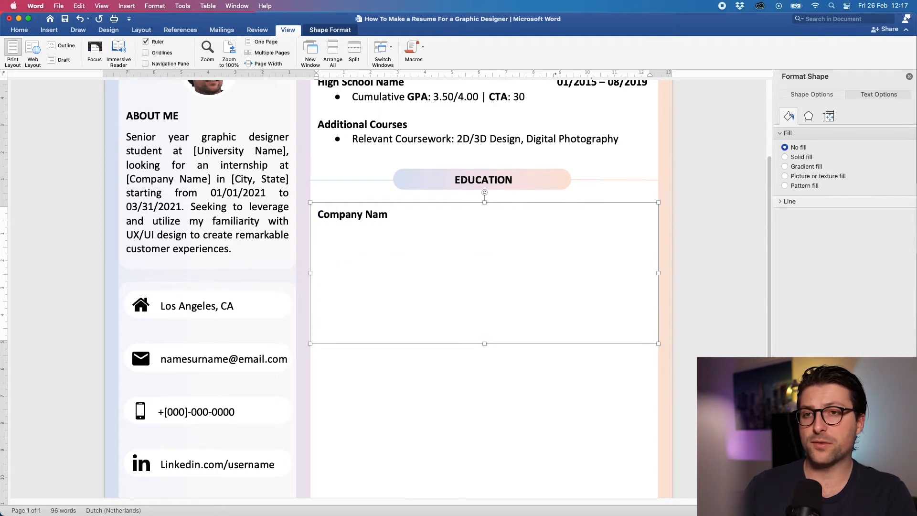
type("gner")
key("super+i")
type("01/2020 – 12/2020")
Step: Tab the company line's date range over to the tab stop and make it bold
left_click(487, 214)
key("Tab")
left_click_drag(646, 215, 555, 215)
key("super+b")
left_click(557, 215)
Step: Add the bullet "Responsible for eCommerce website designs, concepts and sample layouts for client usage" under the company line
key("End")
key("Return")
type("* Responsible for eCommerce website designs, concepts and sample layouts for client usage")
key("Return")
Step: Add a second bullet: "Designed and updated web banners, themes, logos and many digitally illustrated icons for a game company"
type("Desig")
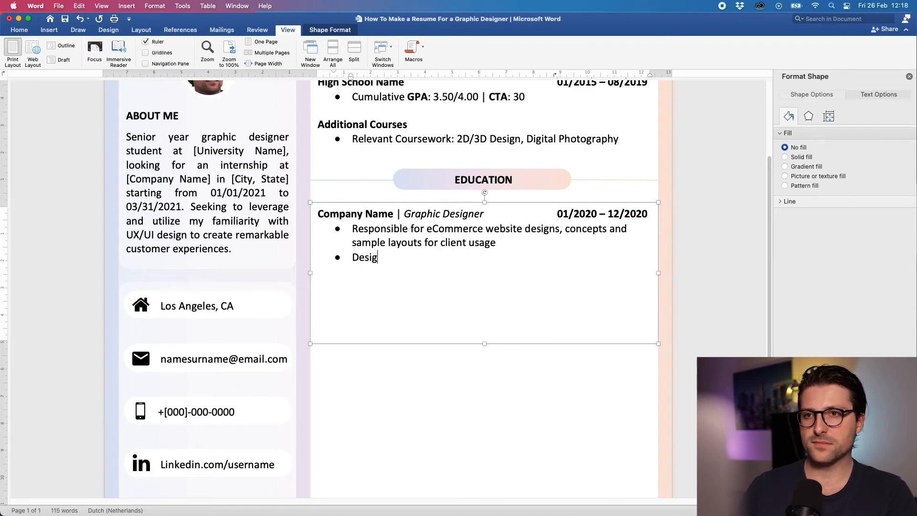
type("ned and updated web banners, themes, logos and many digitally illustrated icons for a game company")
key("Return")
Step: Add the bullet "Managed 7-11 projects on a daily basis, and created 100+ website designs using InDesign/Photoshop in 2020" and shorten the text box around it
type("Managed 7-11")
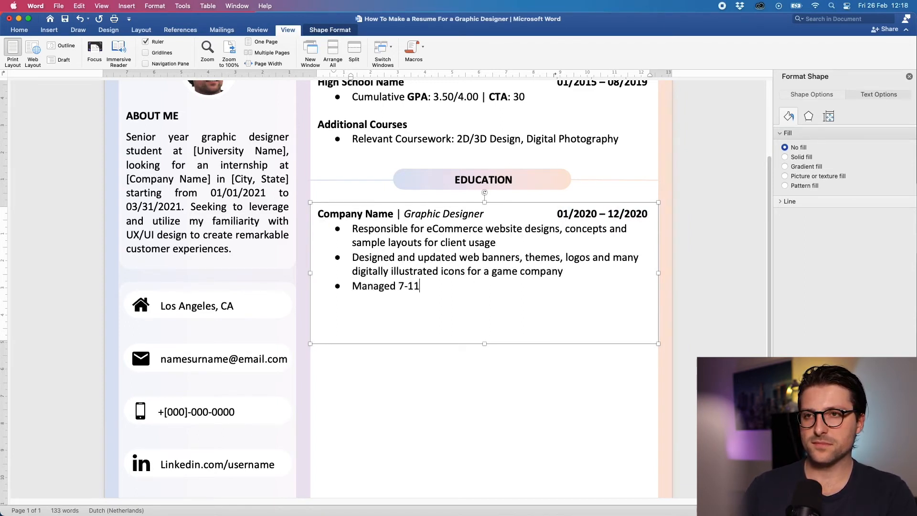
type(" projects on a daily basis, and created 100+ website designs using InDesign/Photoshop in 2020")
left_click_drag(484, 344, 485, 313)
Step: Duplicate the company entry directly below the first one and place further copies of the EDUCATION bar lower in the right panel
key("super+c")
key("super+v")
left_click_drag(565, 183, 566, 486)
left_click_drag(547, 302, 520, 327)
scroll(547, 385, "down", 3)
scroll(547, 384, "down", 5)
Step: Change the title of the bar above the company entries to "EXPERIENCE" in uppercase
double_click(460, 116)
type("Experience")
left_click(19, 30)
left_click(172, 45)
left_click(182, 82)
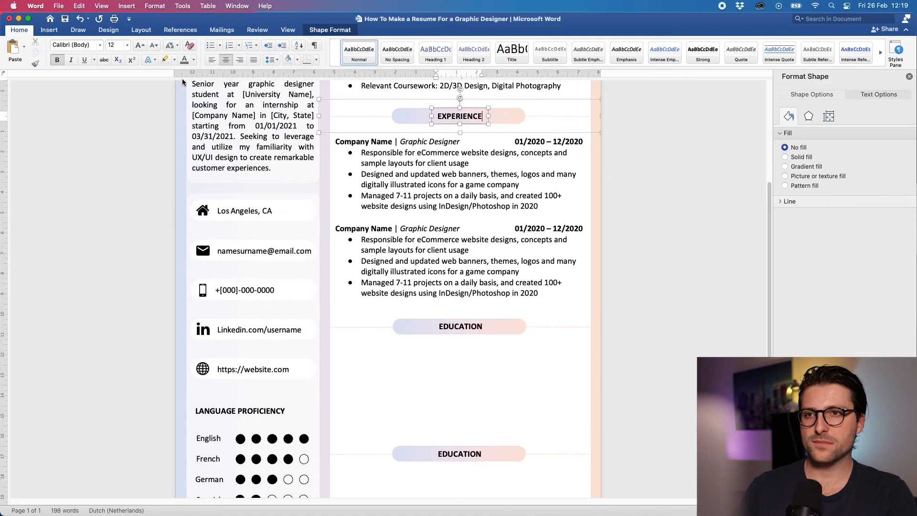
Step: Change the title of the bar below the company entries to "SKILLS"
left_click(543, 296)
scroll(543, 296, "up", 5)
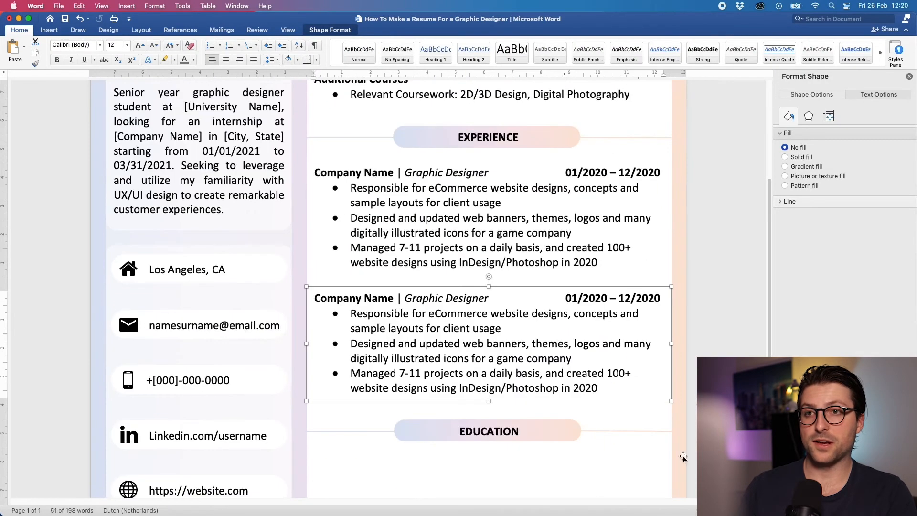
left_click(627, 458)
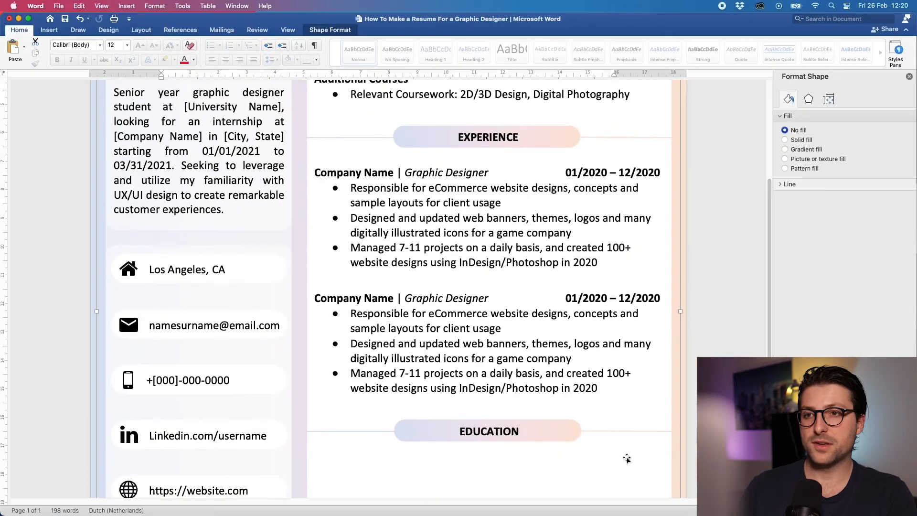
scroll(628, 458, "down", 5)
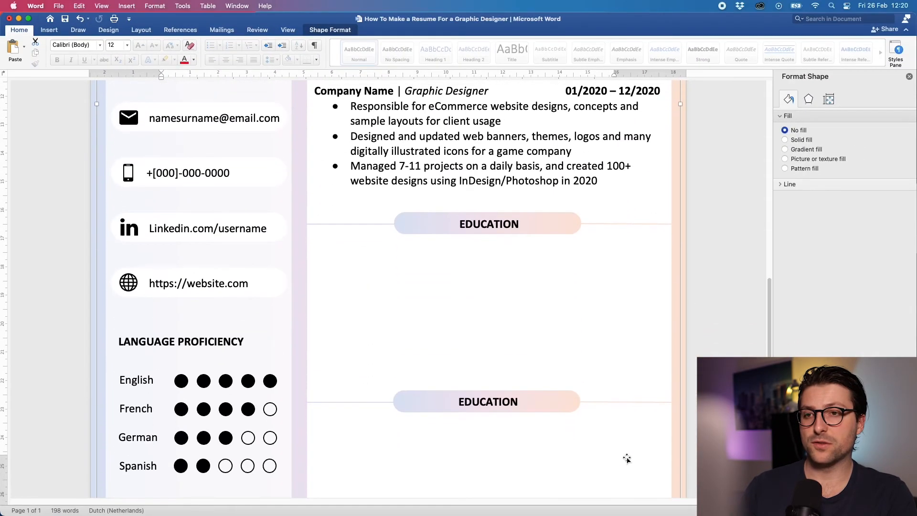
double_click(507, 221)
type("SKILLS")
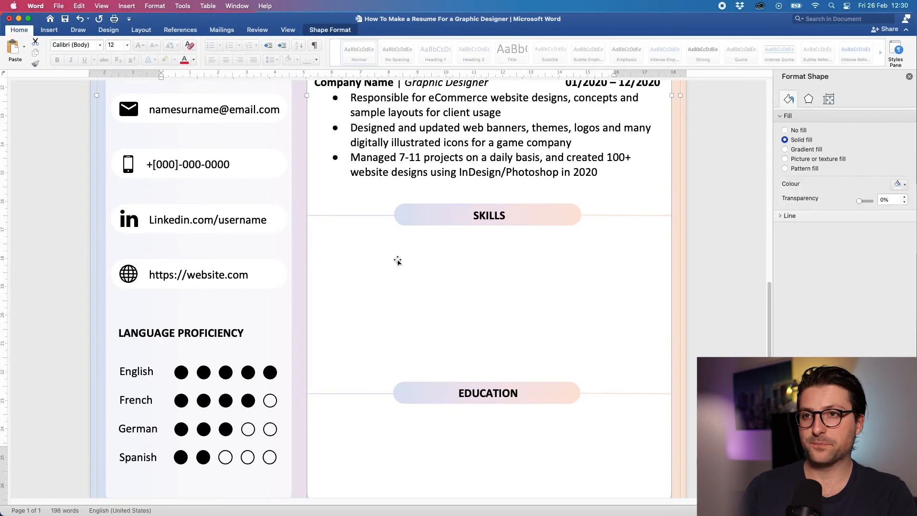
Step: Draw a 0.94 cm circle below the SKILLS bar, filled light grey and without an outline
left_click(348, 32)
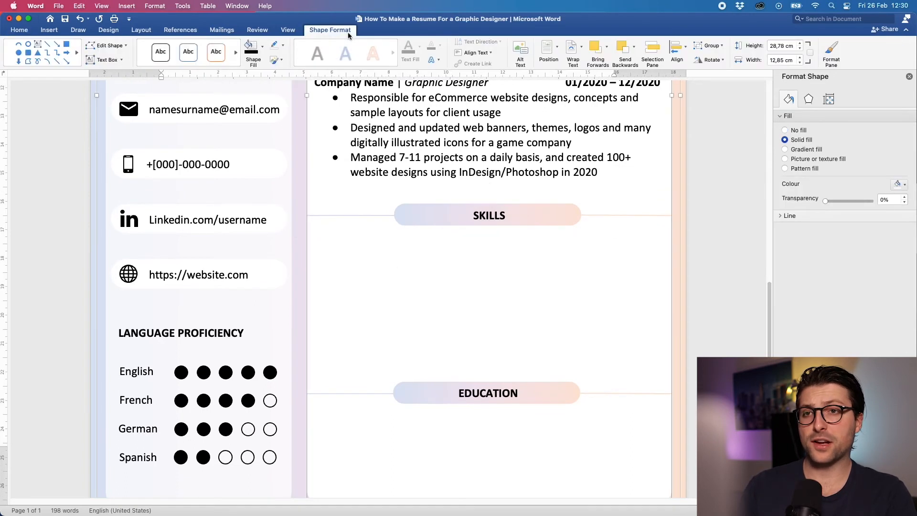
left_click(20, 53)
mouse_move(350, 244)
left_mouse_down()
mouse_move(377, 272)
mouse_move(354, 259)
left_mouse_up()
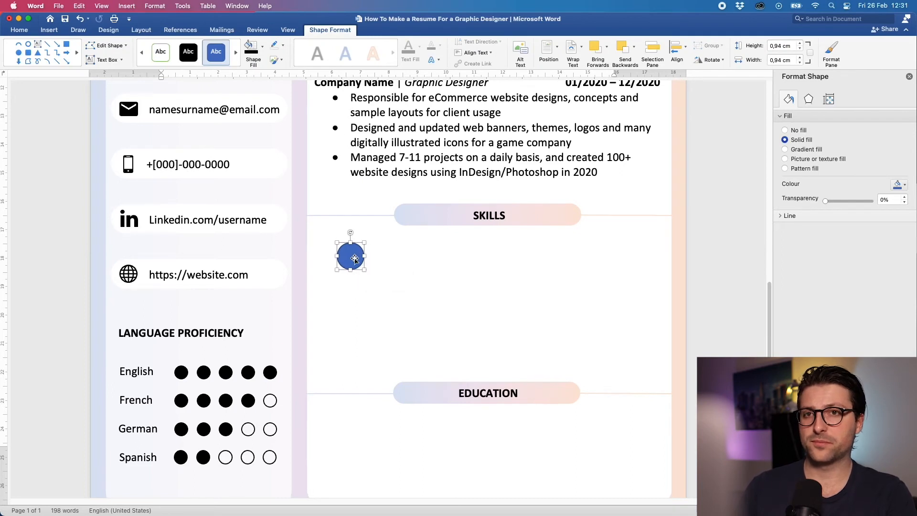
left_click(261, 54)
left_click(265, 106)
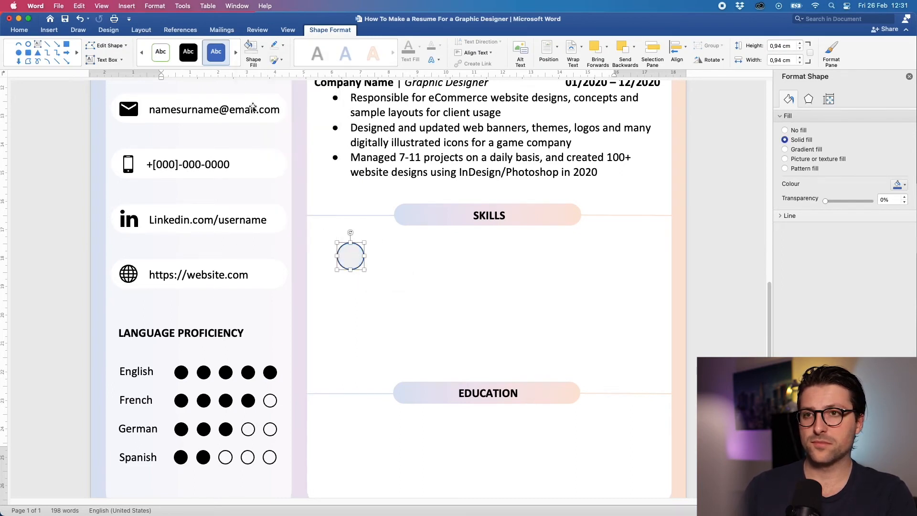
left_click(283, 45)
left_click(285, 59)
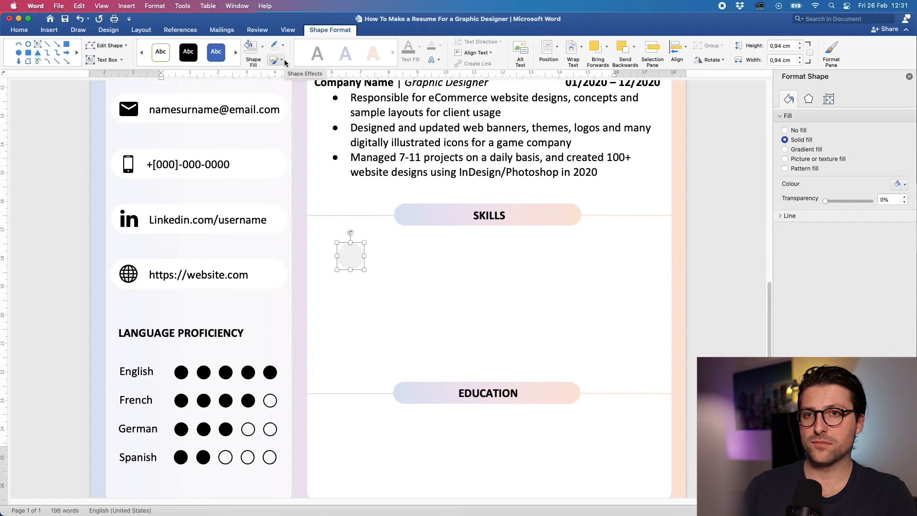
Step: Draw a block arc around the grey circle, size it to 1.8 cm and reshape it into a thin, nearly closed ring
left_click(18, 44)
mouse_move(325, 256)
left_mouse_down()
mouse_move(368, 226)
mouse_move(366, 272)
mouse_move(333, 253)
left_mouse_up()
left_click_drag(372, 264, 393, 283)
left_click_drag(361, 236, 386, 257)
left_click_drag(358, 261, 360, 266)
left_click(782, 60)
type("1,8")
left_click_drag(346, 234, 347, 239)
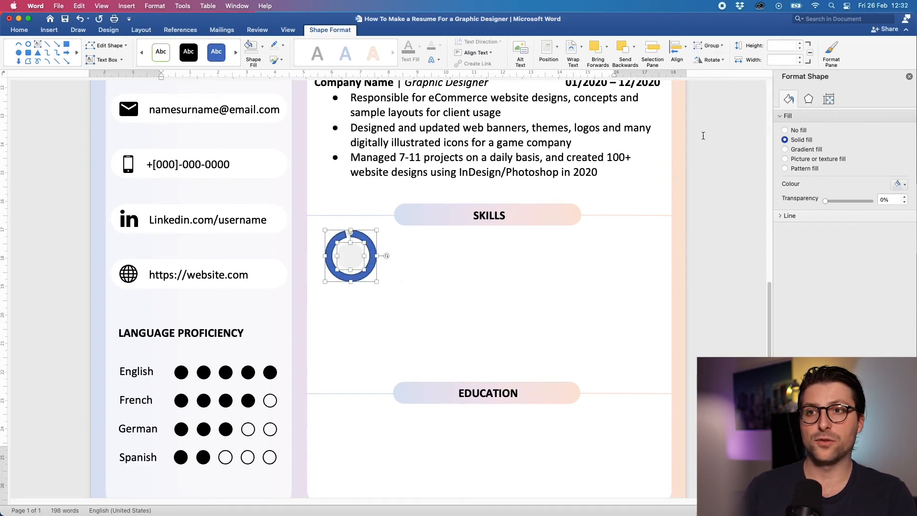
Step: Fill the ring black and align it with the grey circle
left_click(262, 46)
left_click(258, 92)
left_click(677, 53)
left_click(460, 272)
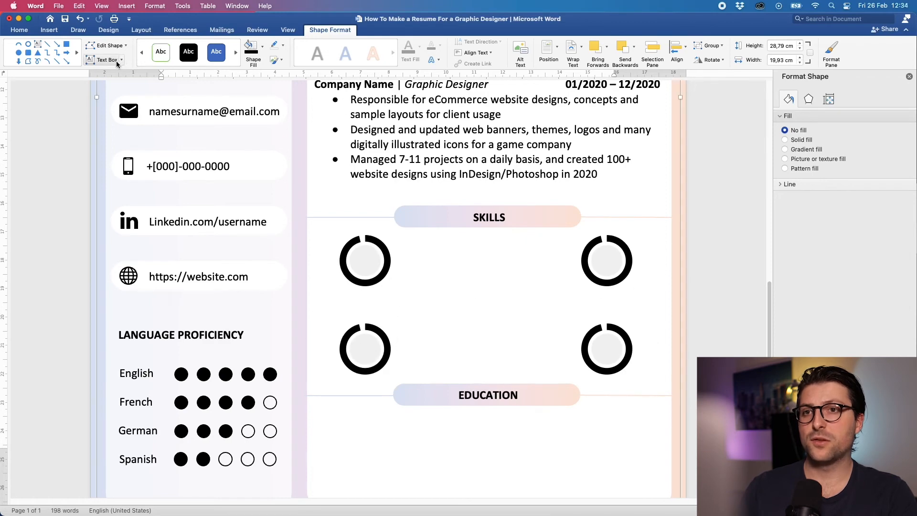
Step: Add a text box about 0.64 by 3.86 cm below the first skill ring with the label "Adobe Photoshop"
left_click(119, 60)
left_click(122, 71)
left_click_drag(335, 290, 436, 309)
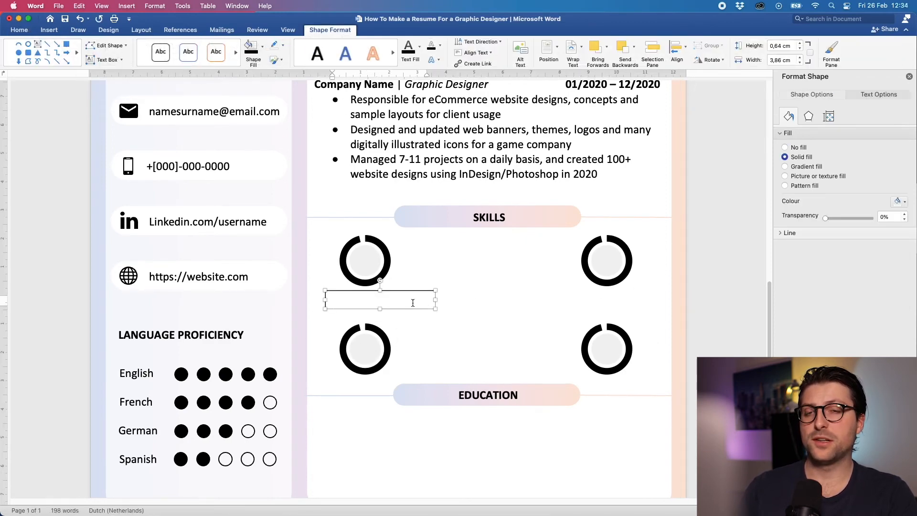
left_click(22, 31)
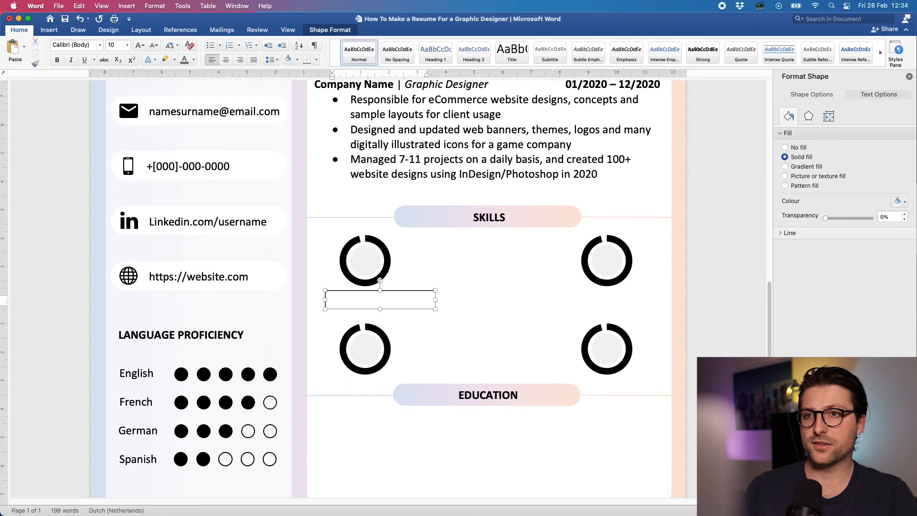
type("Adobe Photoshop")
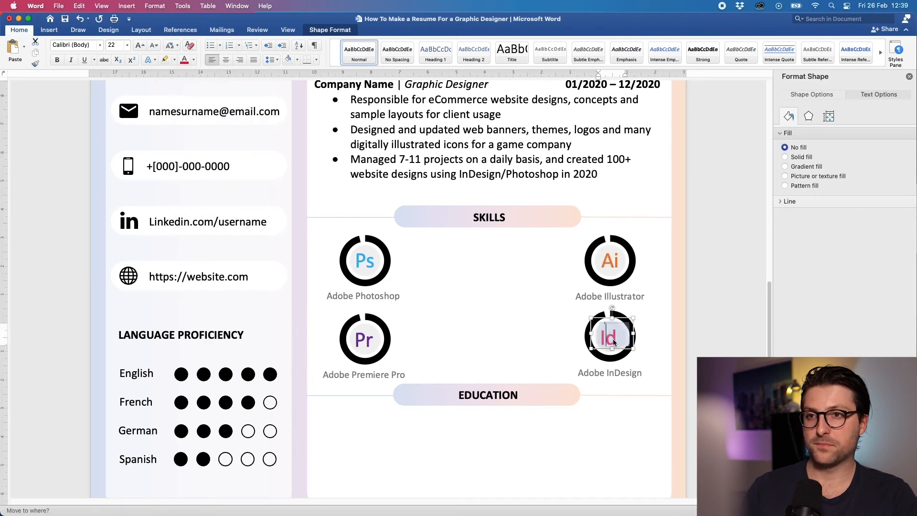
Step: Change the title of the bar below the skill rings to "INTERESTS"
left_click(661, 338)
scroll(661, 338, "down", 2)
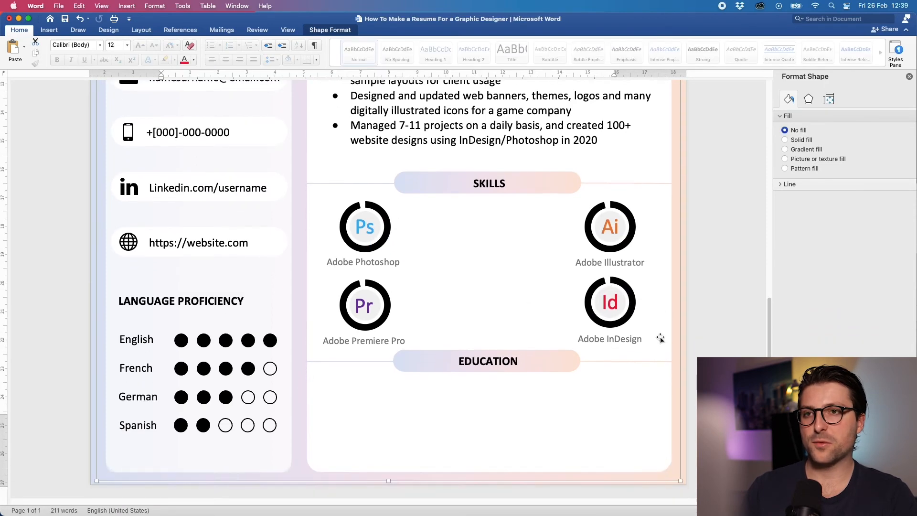
left_click(535, 365)
double_click(528, 362)
type("INTERESTS")
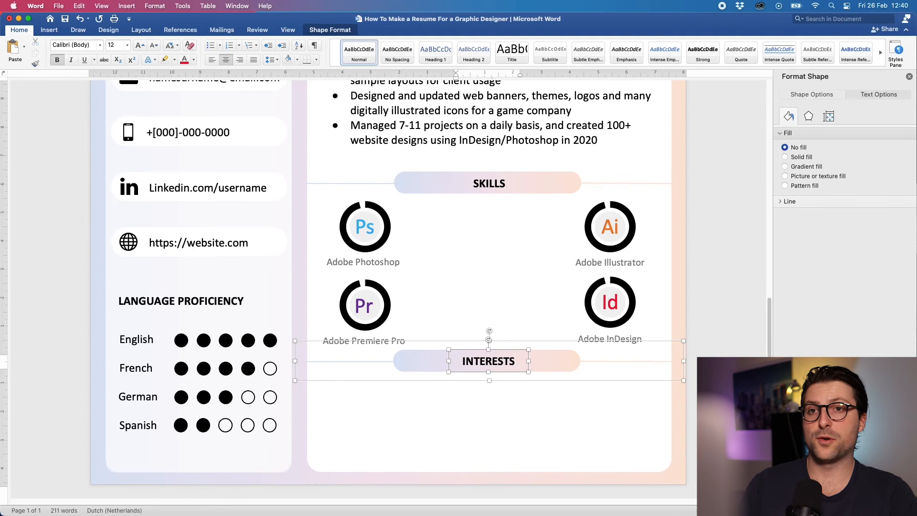
Step: Draw a text box about 3.3 by 12.83 cm in the empty space below the INTERESTS bar
left_click(511, 398)
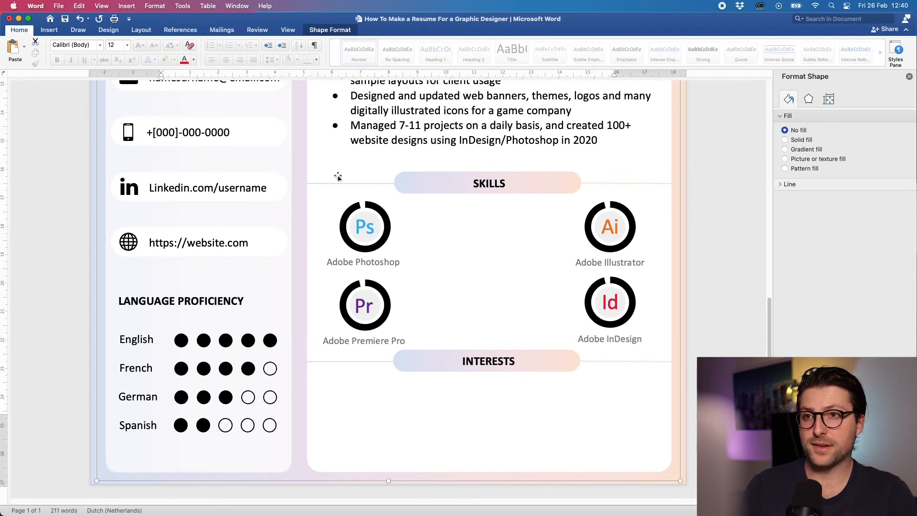
left_click(330, 29)
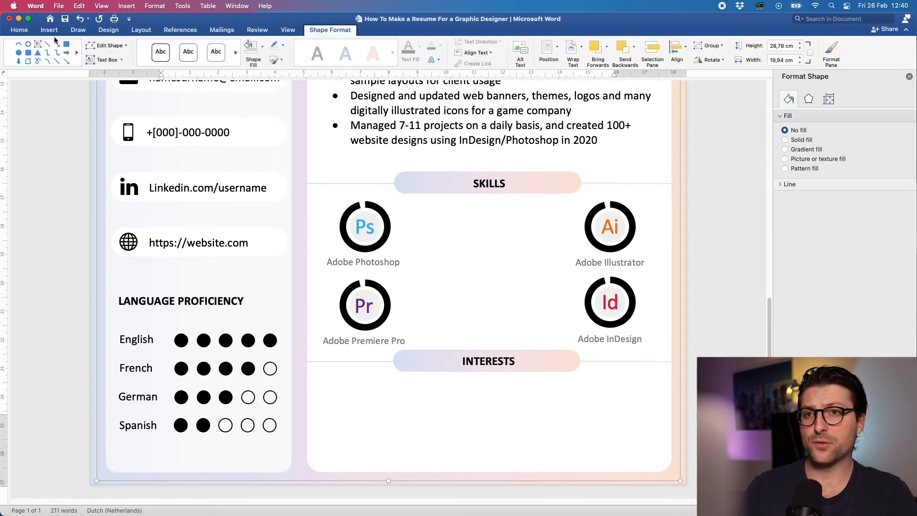
left_click(122, 60)
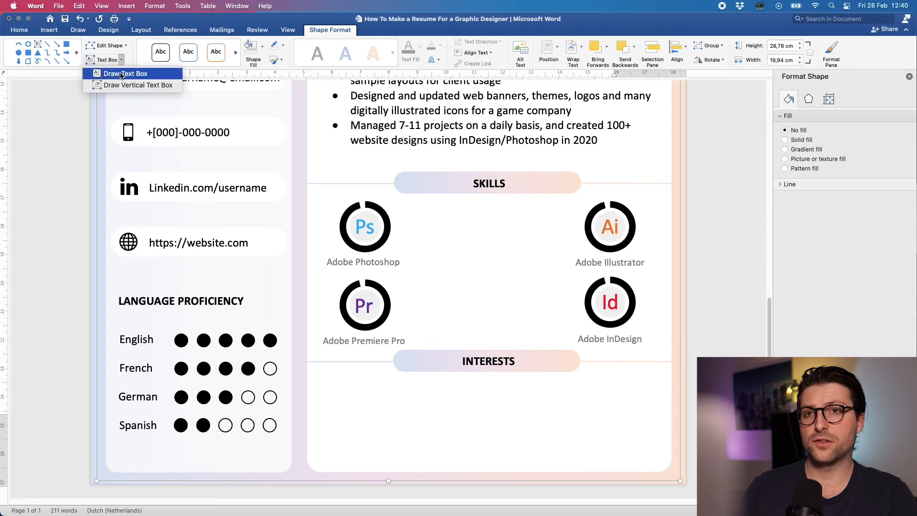
left_click(124, 74)
left_click_drag(308, 374, 671, 469)
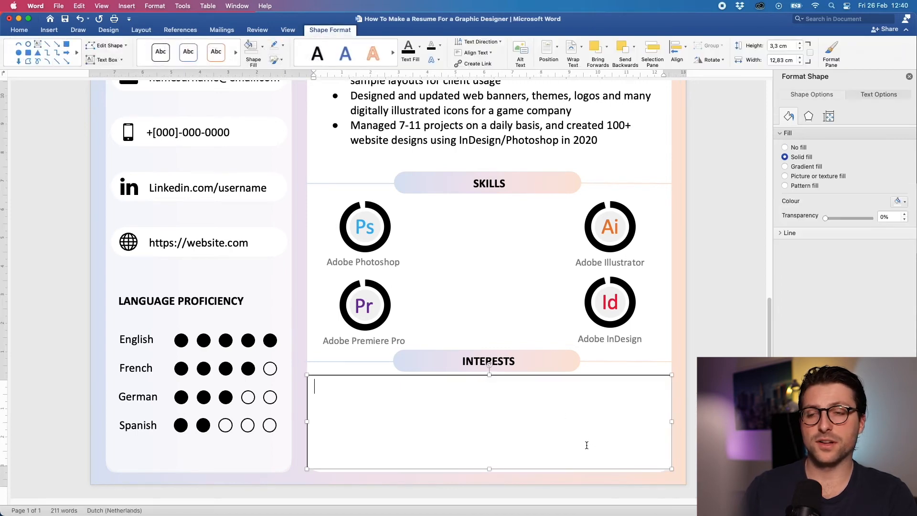
Step: Remove the fill and the outline of the text box below the INTERESTS bar
left_click(263, 47)
left_click(283, 46)
left_click(283, 45)
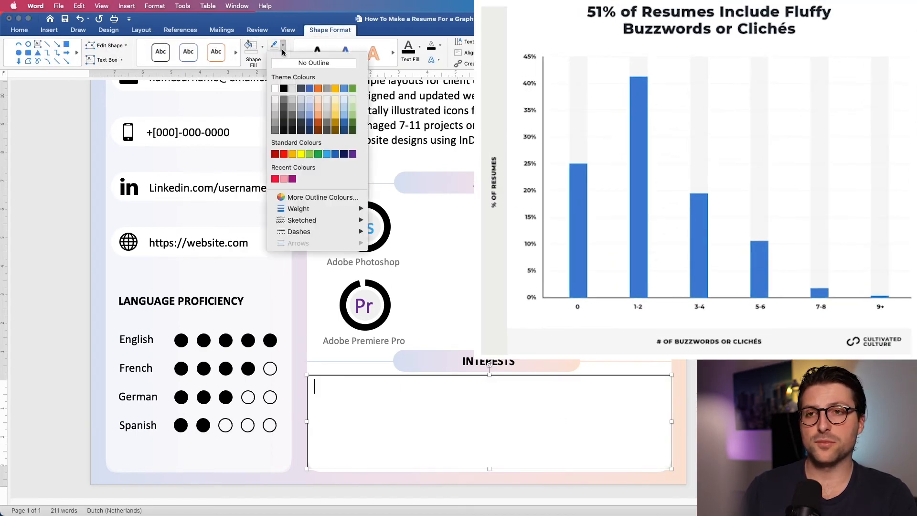
left_click(297, 65)
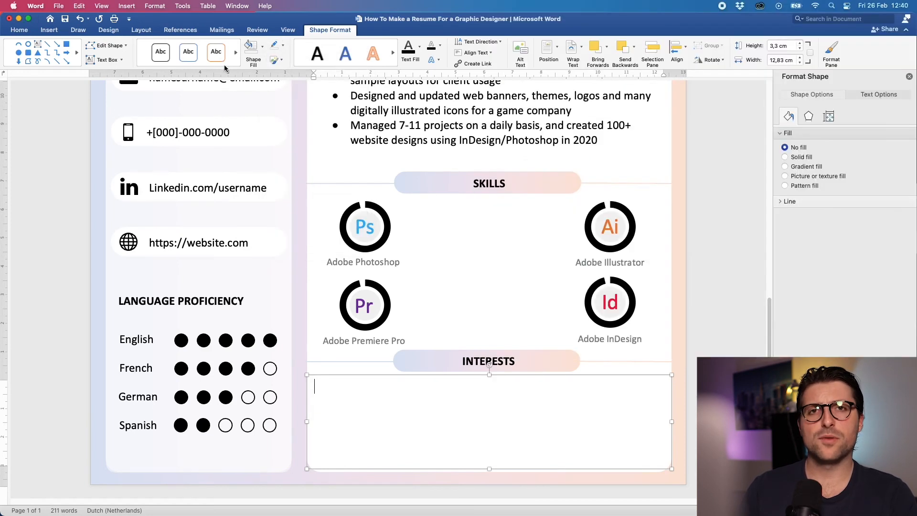
Step: Insert a table with three columns and one row inside the interests text box
left_click(51, 31)
left_click(95, 51)
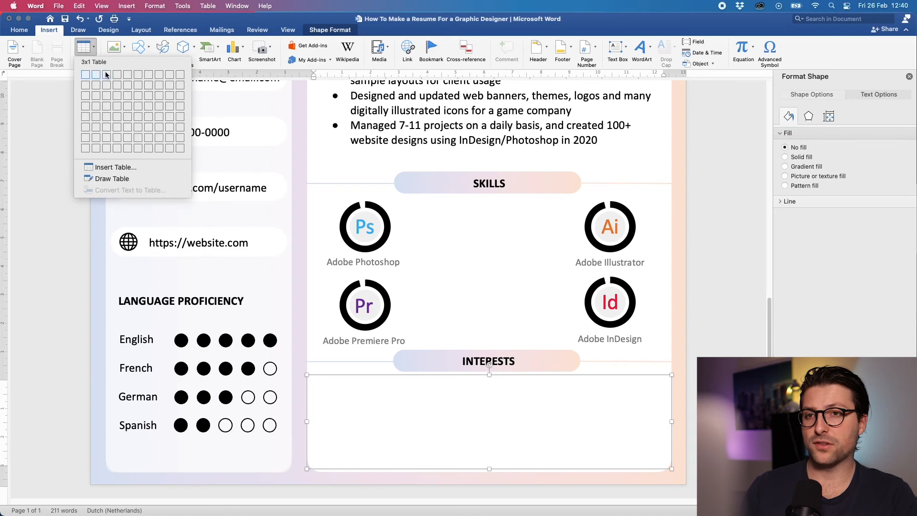
left_click(105, 70)
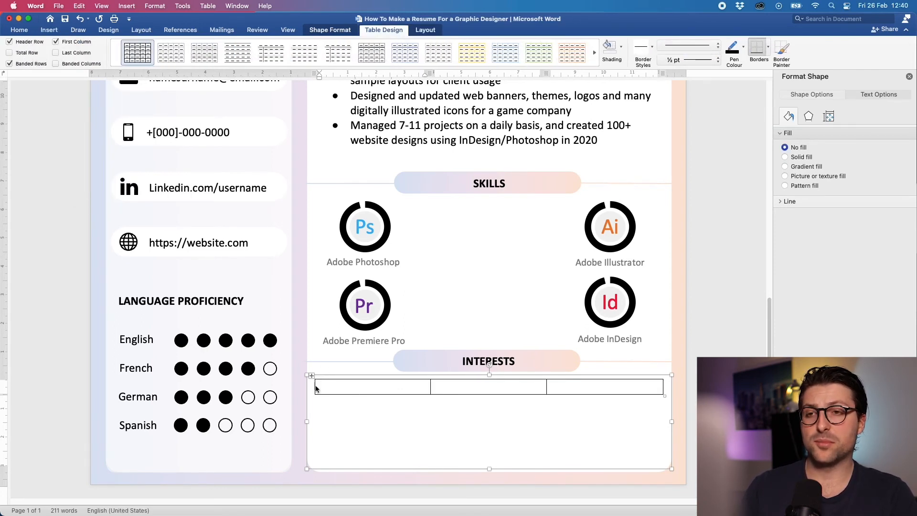
Step: Remove the left and right default cell margins of the interests table
left_click(427, 32)
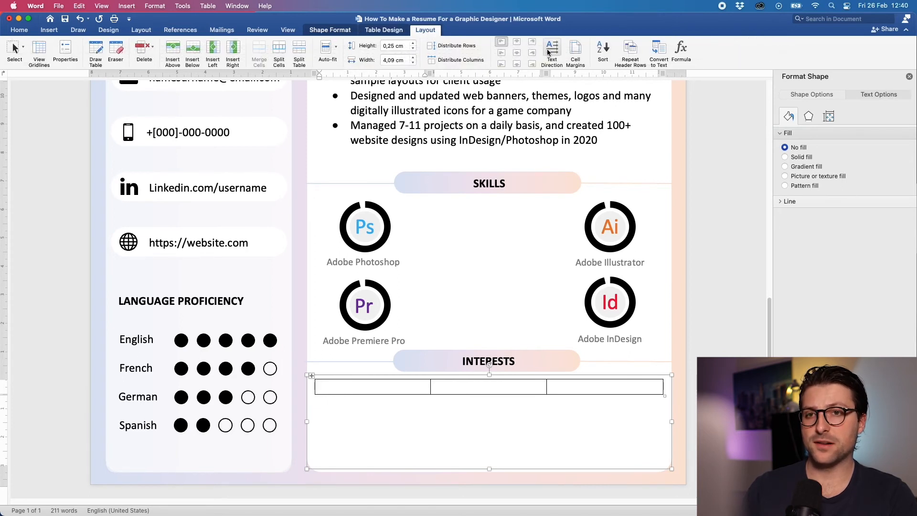
left_click(576, 50)
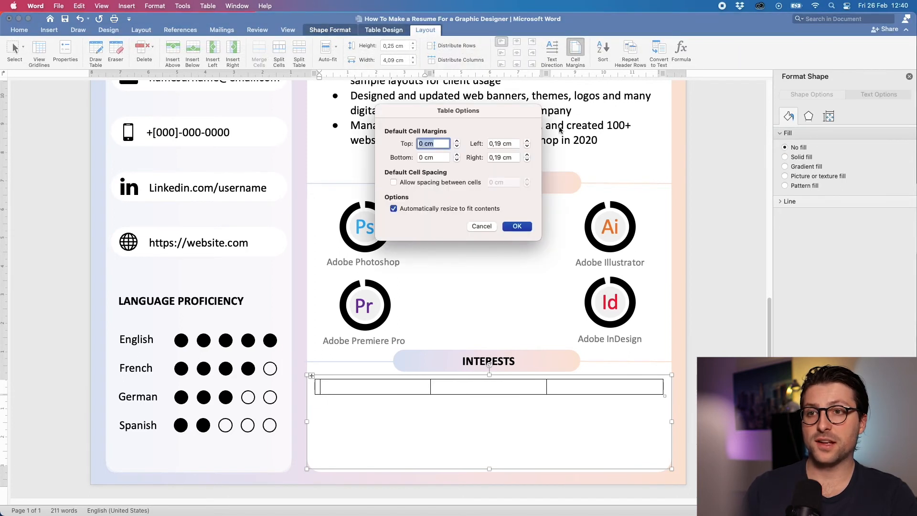
left_click(528, 146)
left_click(527, 161)
left_click(518, 226)
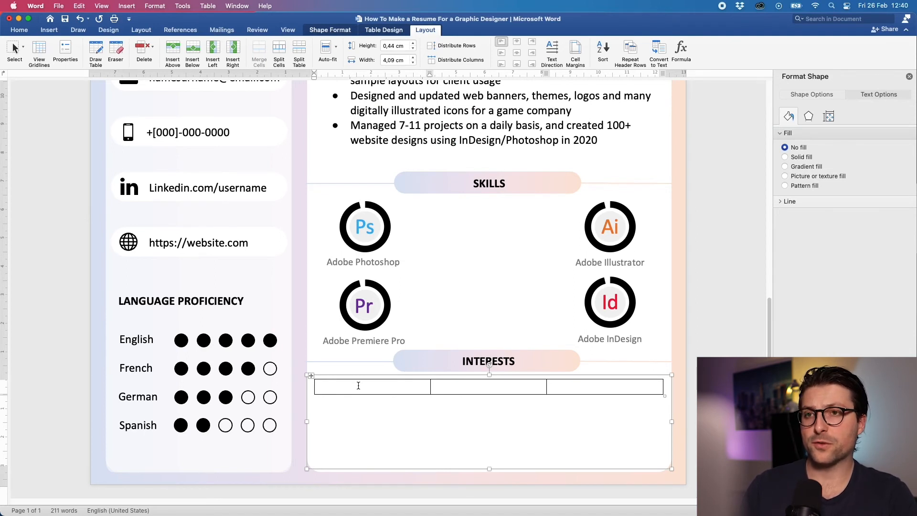
Step: Fill the first cell with the centred, bold underlined heading "Traveling" and the plain line "Visit a new country each year"
type("ing")
left_click(19, 30)
left_click(225, 60)
key("Return")
type("Visit a new country each year")
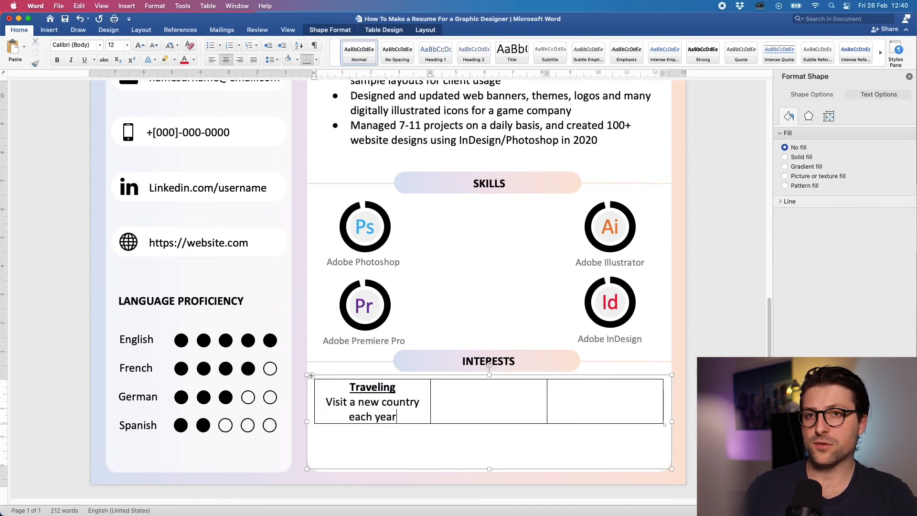
Step: Enter the centred, bold underlined heading "Football" in the second cell of the interests table
key("Tab")
type("Footbal")
left_click_drag(473, 388, 423, 387)
left_click(225, 60)
left_click(516, 387)
Step: Add the plain lines "AFC Ajax," and "Frenkie de Jong" below the Football heading
key("Return")
key("super+b")
key("super+u")
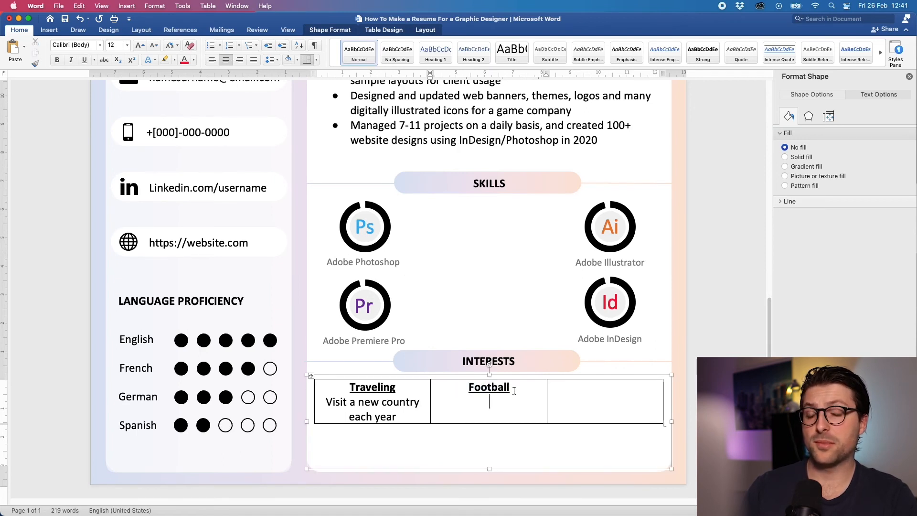
type("AFC Ajax,")
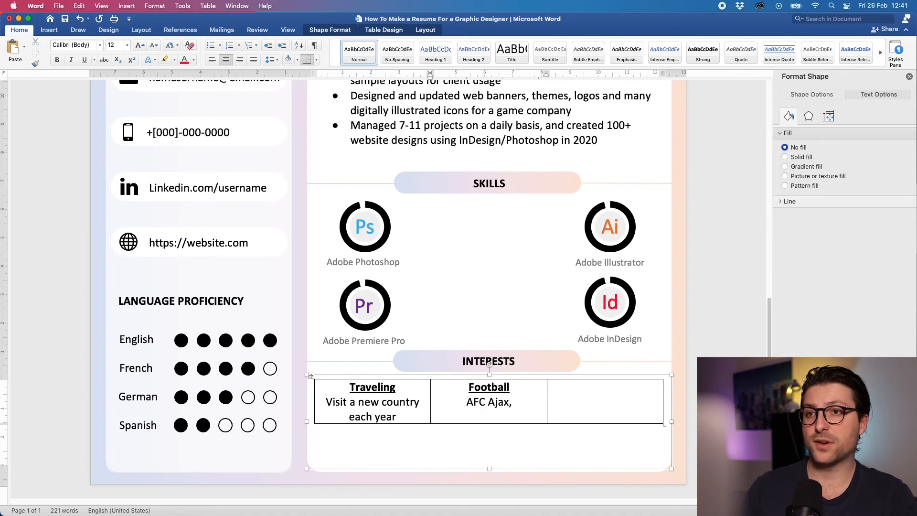
key("Return")
type("Frenk")
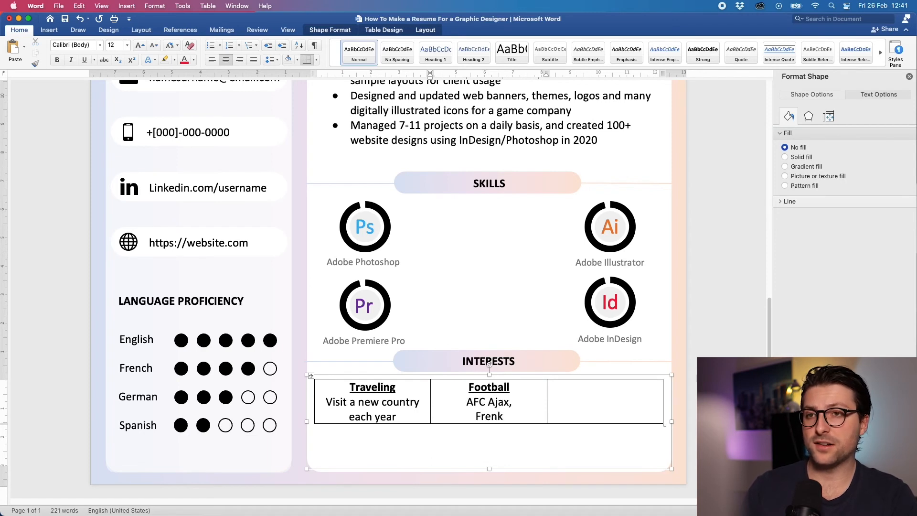
type("ie de Jong")
Step: Enter the centred, bold underlined heading "Watching Netflix" in the third cell of the interests table
left_click(561, 398)
key("super+b")
key("super+u")
type("Watching Netf")
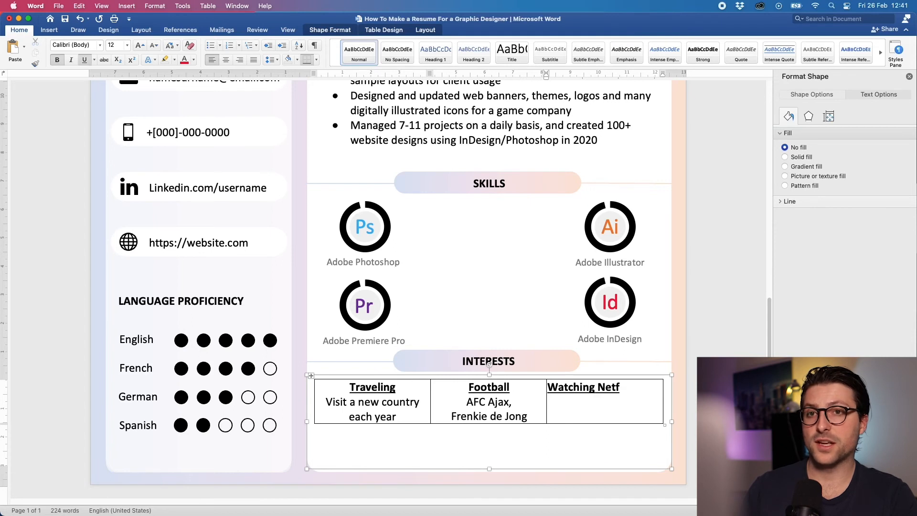
type("lix")
key("shift+super+Left")
left_click(227, 61)
key("Right")
Step: Add the plain text "Binge-watched Ozark & Breaking Bad" below the Watching Netflix heading
key("Return")
key("super+b")
key("super+u")
type("Binge-watched Ozark & Brea")
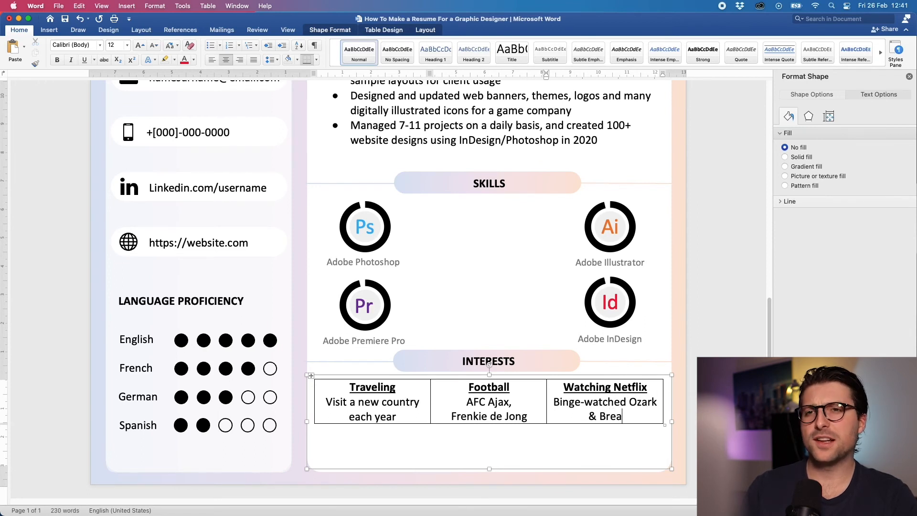
type("king Bad")
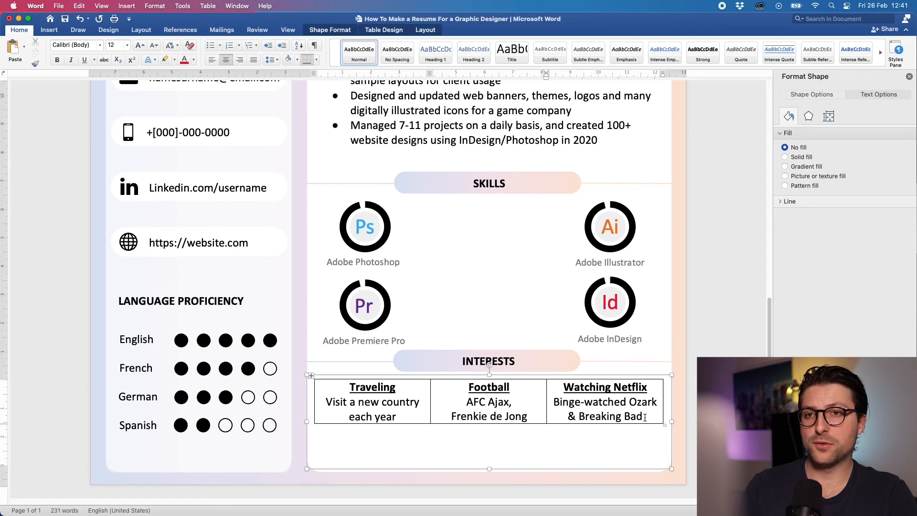
Step: Remove all borders from the three cells of the interests table
left_click_drag(644, 417, 376, 397)
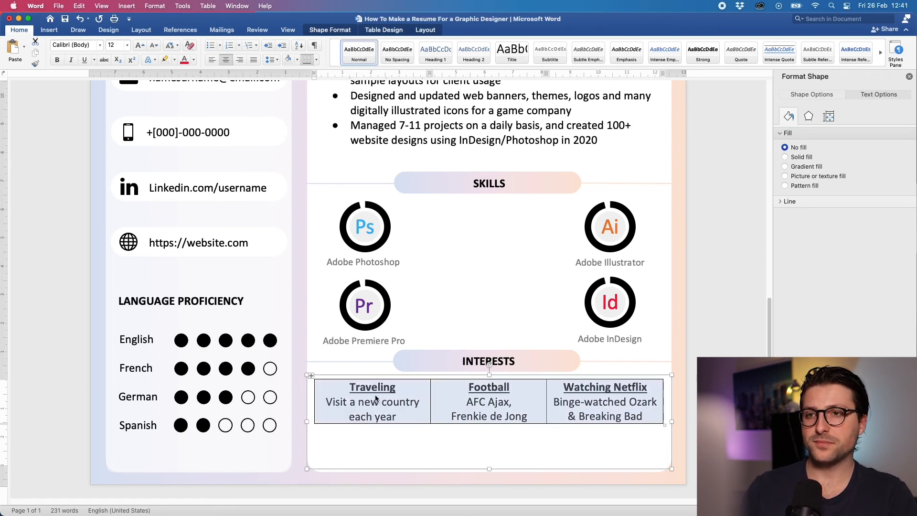
left_click(317, 59)
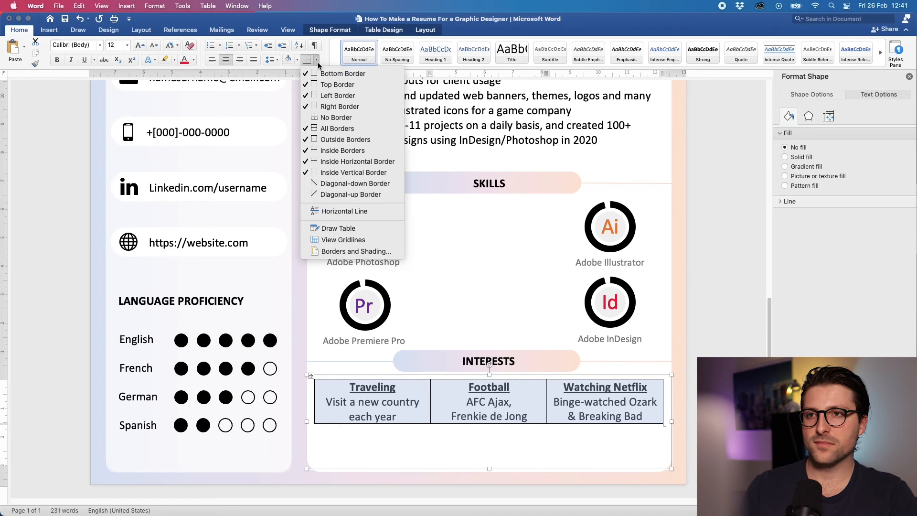
left_click(333, 118)
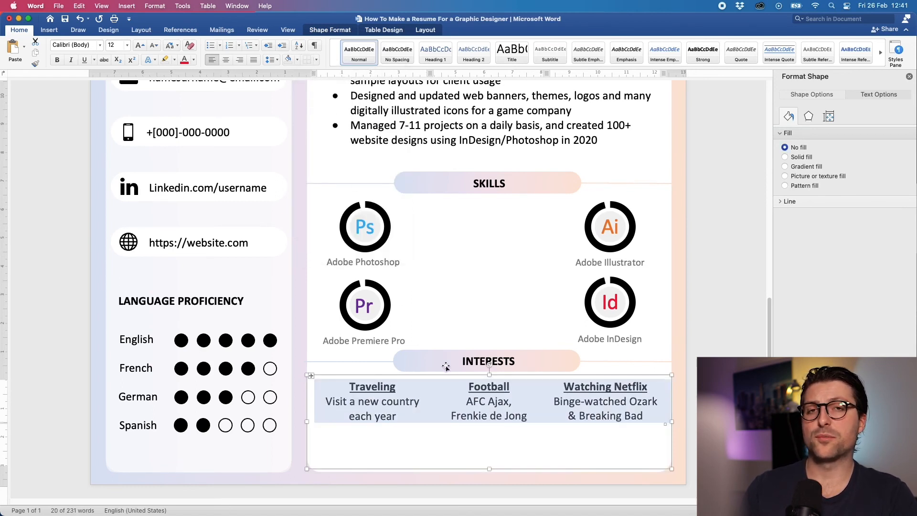
Step: Lower the upper edge of the interests text box to leave a gap below the INTERESTS bar, and deselect it
left_click_drag(489, 374, 488, 388)
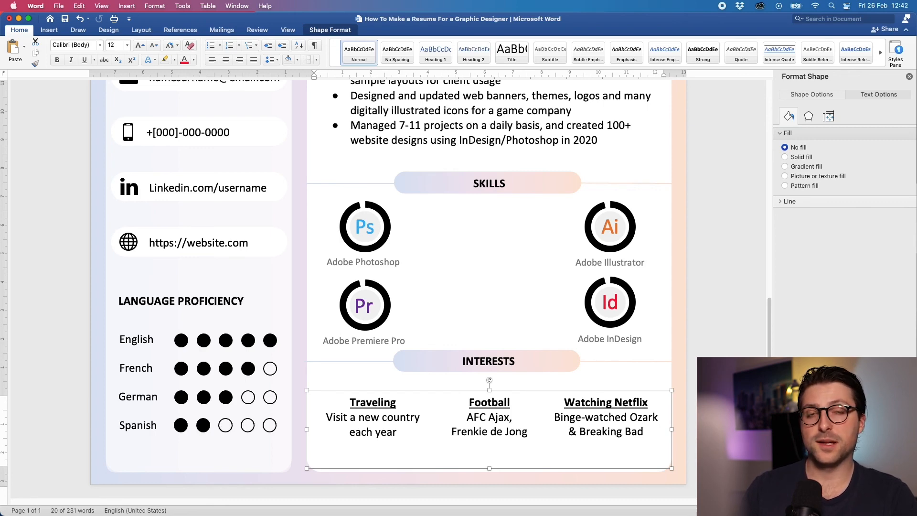
scroll(389, 286, "down", 5)
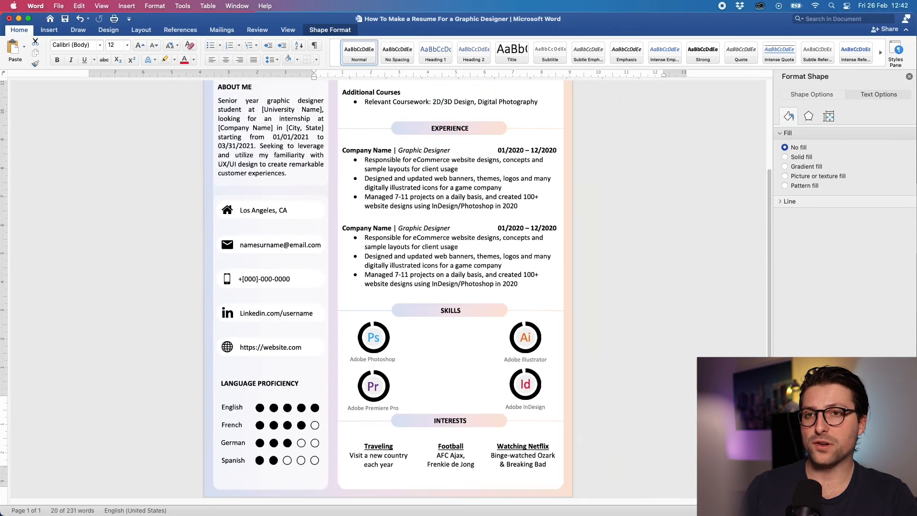
scroll(388, 287, "down", 5)
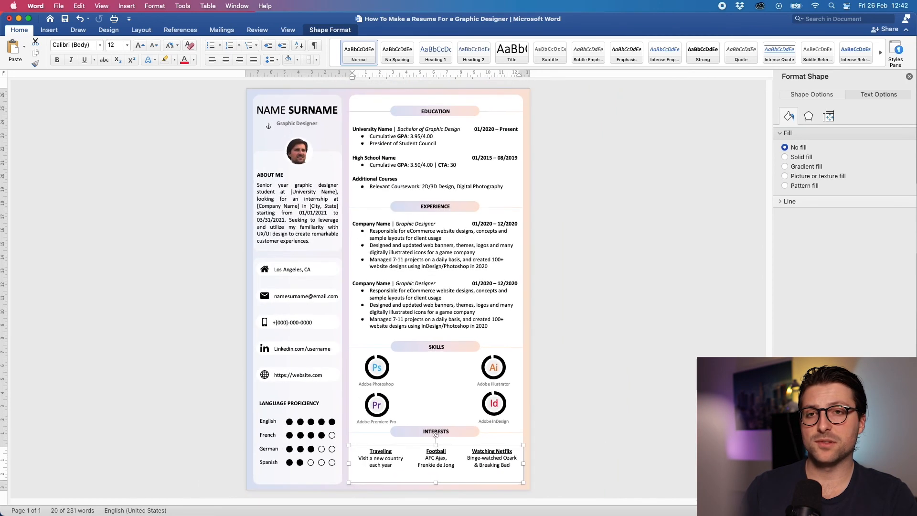
key("Escape")
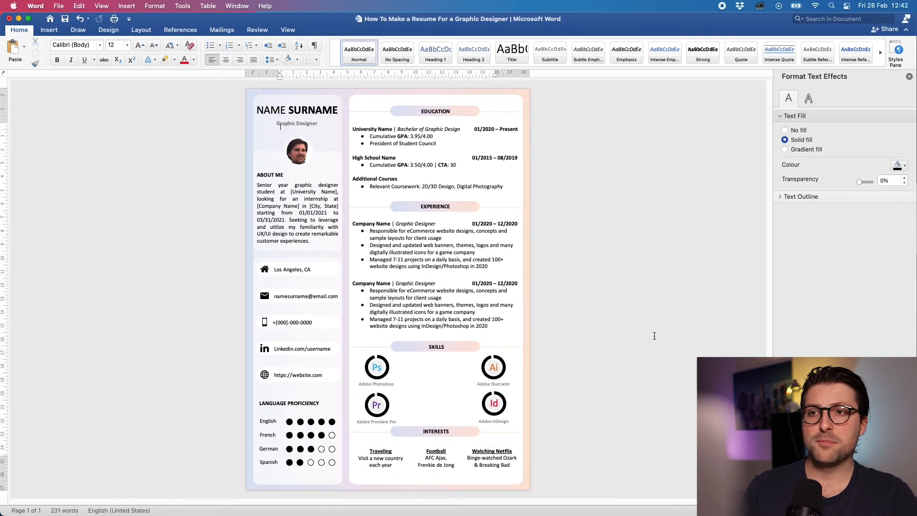
Step: Start saving a copy of the resume under the file name "Name Surname Resume" in the Graphic Designer folder
left_click(59, 5)
left_click(79, 88)
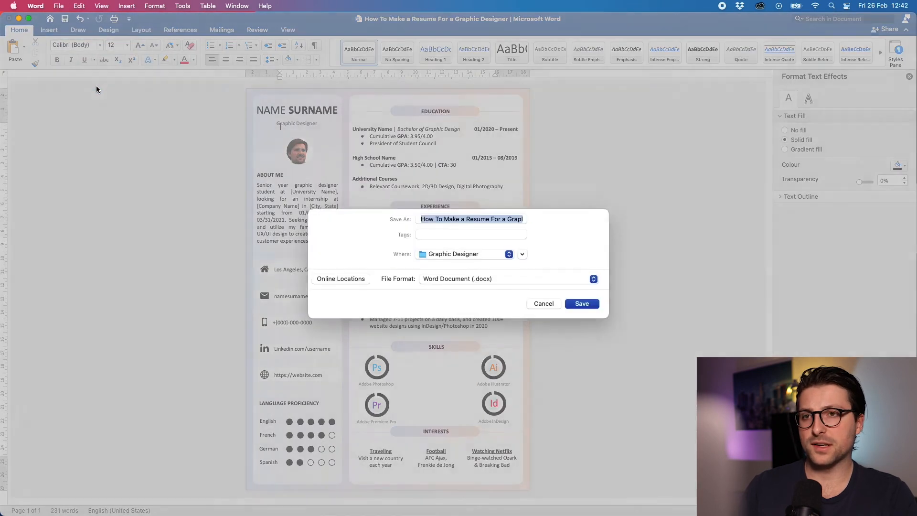
type("Name Surname Resume")
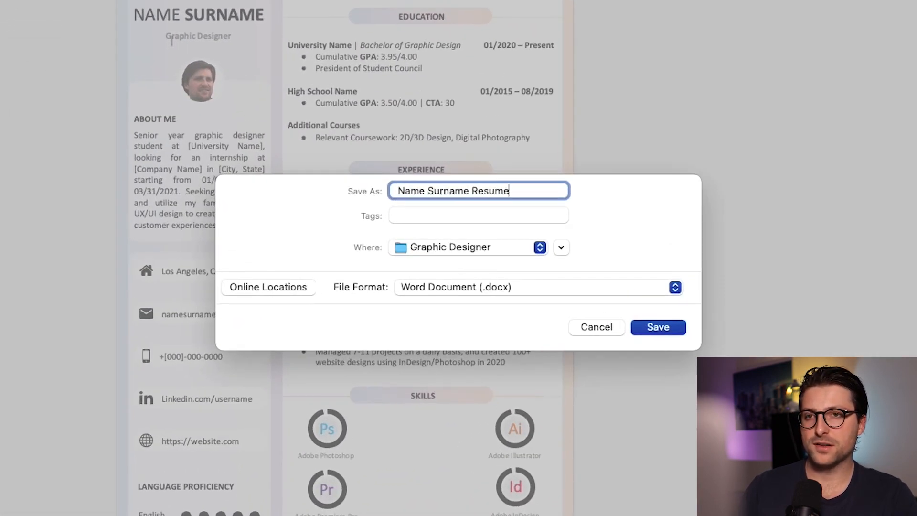